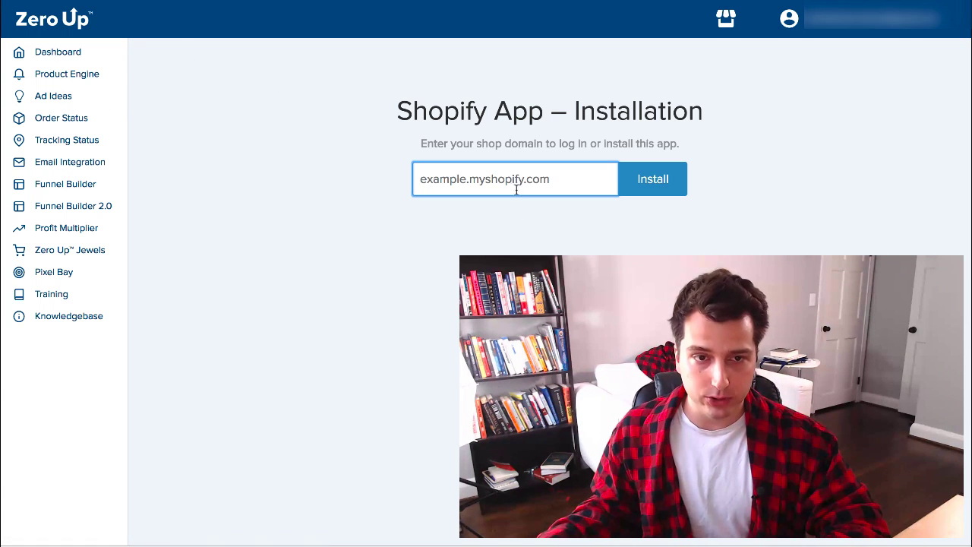
Paste the store's myshopify.com domain and install Zero Up on that Shopify store
{"action": "left_click", "coordinate": [516, 180]}
{"action": "type", "text": "deadbeatdan.myshopify.com"}
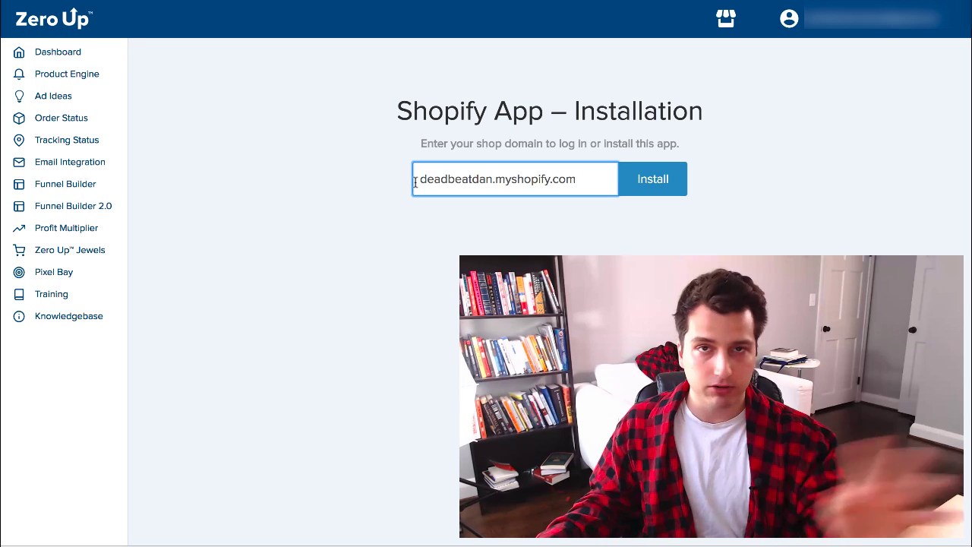
{"action": "left_click", "coordinate": [646, 181]}
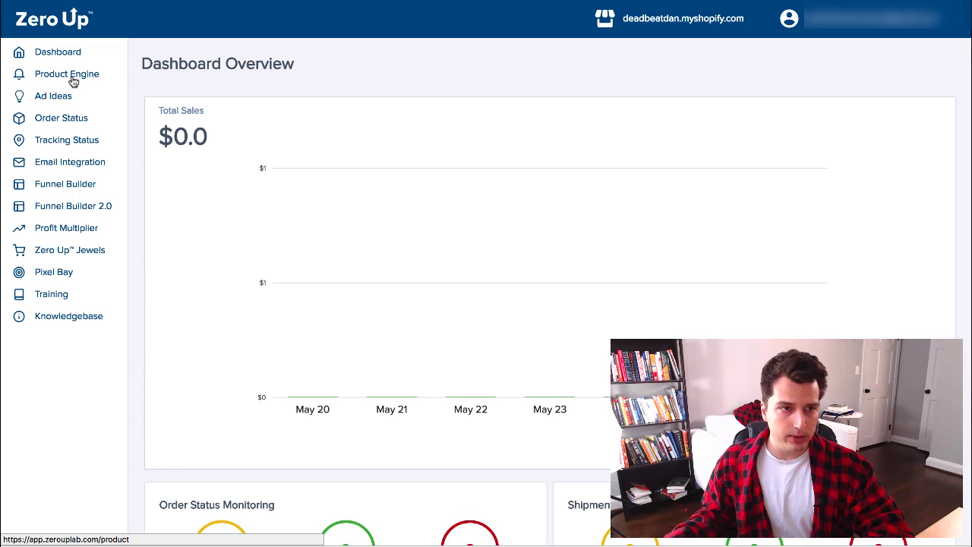
Search the Product Engine for Crossfit and browse the matching hand grips and jump ropes
{"action": "left_click", "coordinate": [71, 80]}
{"action": "left_click", "coordinate": [354, 153]}
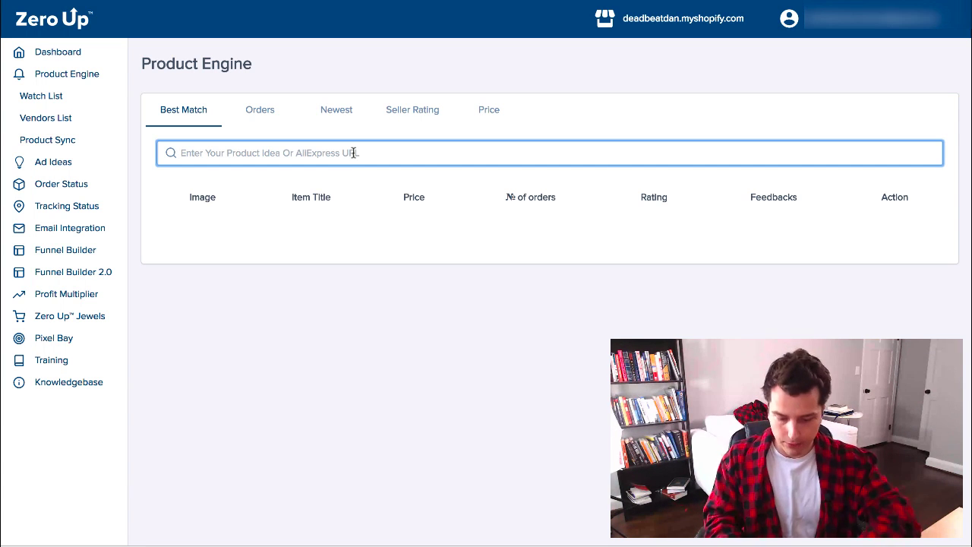
{"action": "type", "text": "Crossfit"}
{"action": "key", "text": "Return"}
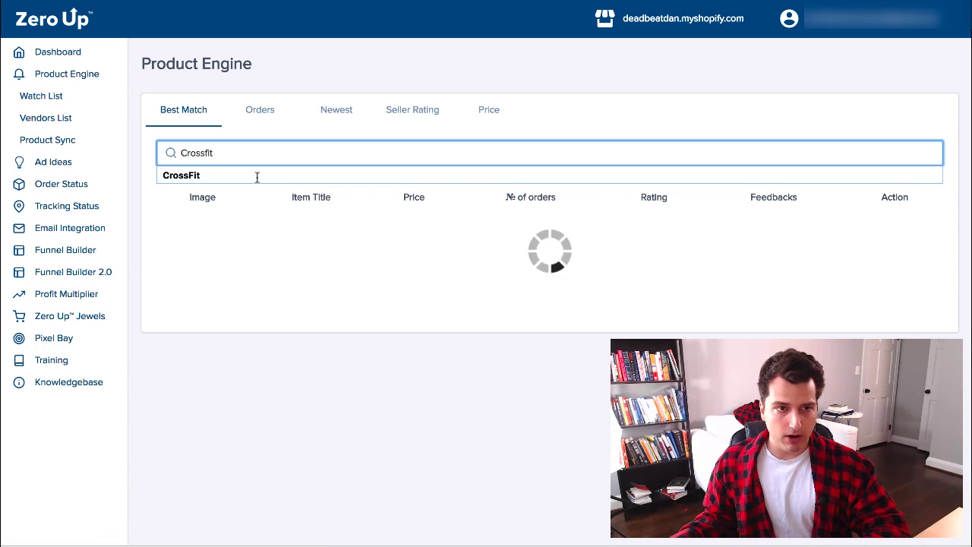
{"action": "scroll", "coordinate": [282, 249], "scroll_direction": "down", "scroll_amount": 1}
{"action": "scroll", "coordinate": [282, 251], "scroll_direction": "up", "scroll_amount": 1}
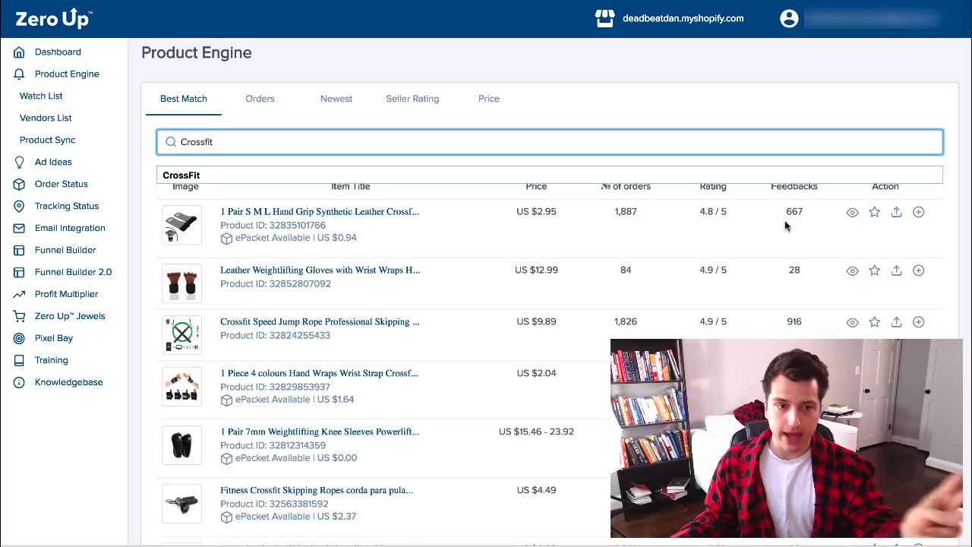
{"action": "scroll", "coordinate": [425, 258], "scroll_direction": "down", "scroll_amount": 3}
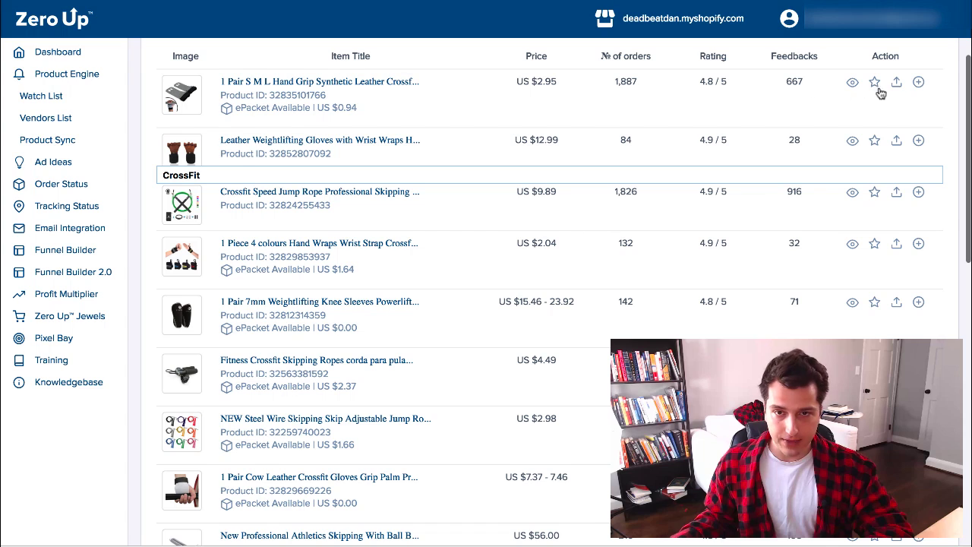
Push the hand grip product to Shopify and make it available on the Online Store channel
{"action": "left_click", "coordinate": [895, 82]}
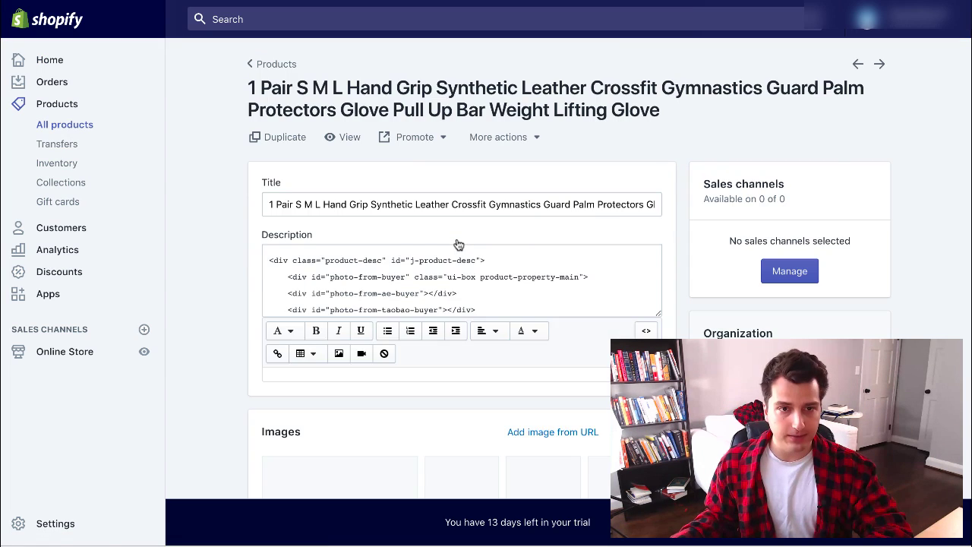
{"action": "left_click", "coordinate": [792, 274]}
{"action": "left_click", "coordinate": [657, 330]}
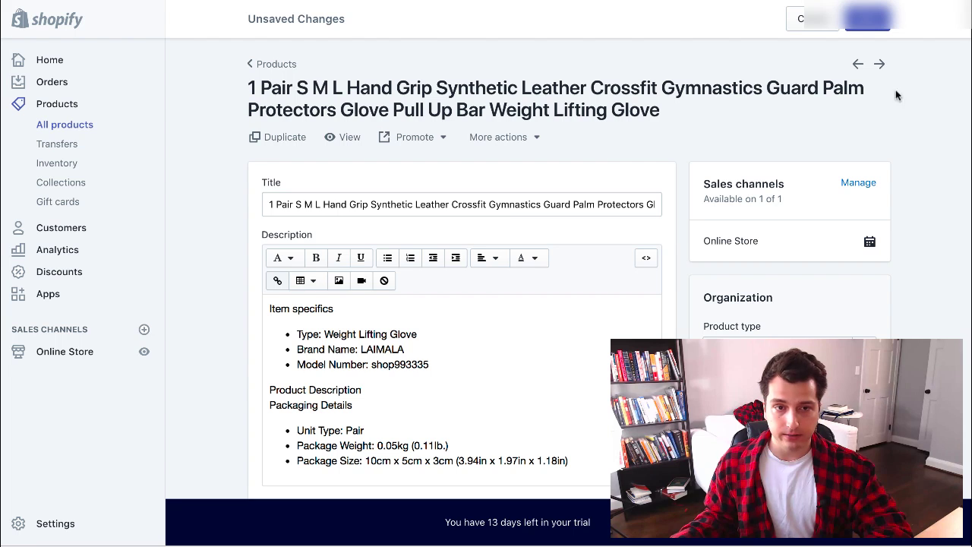
Delete '1 Pair S M L' from the title so it starts with Hand Grip, and save
{"action": "left_click", "coordinate": [322, 205]}
{"action": "left_click_drag", "start_coordinate": [322, 204], "coordinate": [216, 205]}
{"action": "key", "text": "BackSpace"}
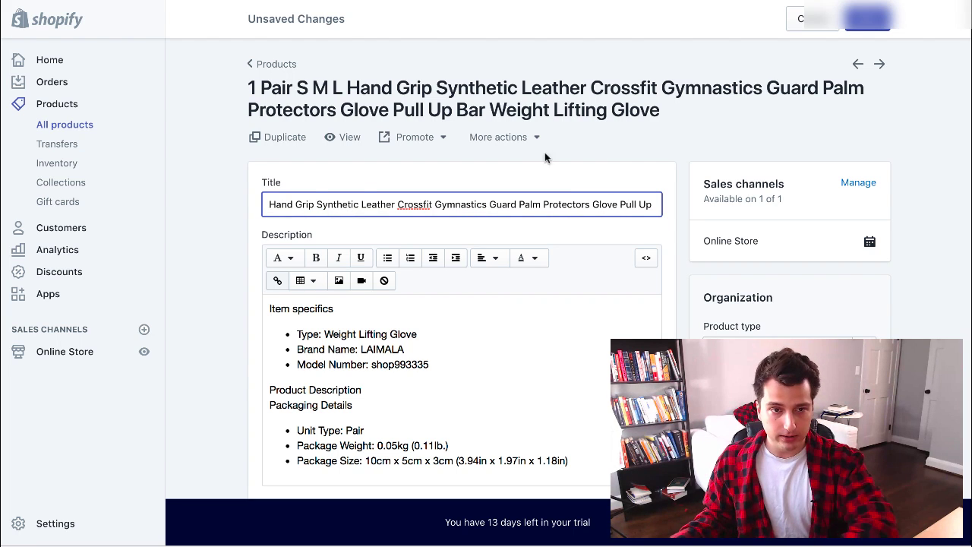
{"action": "left_click", "coordinate": [868, 18]}
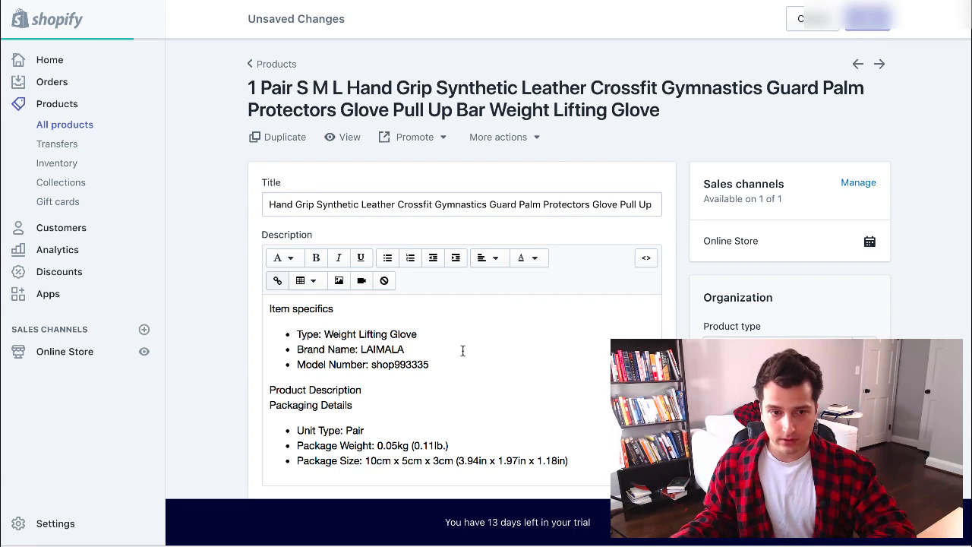
{"action": "scroll", "coordinate": [470, 343], "scroll_direction": "down", "scroll_amount": 5}
{"action": "scroll", "coordinate": [484, 265], "scroll_direction": "down", "scroll_amount": 1}
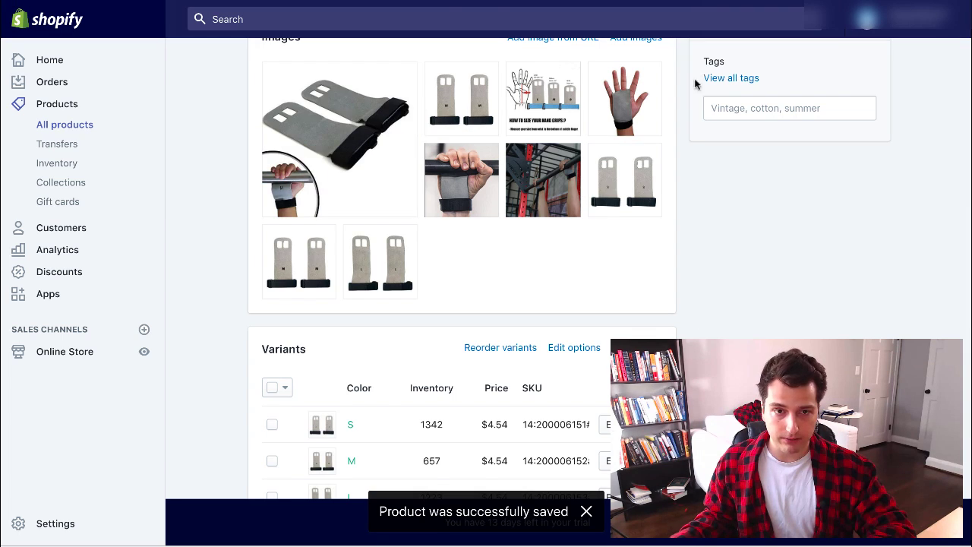
{"action": "scroll", "coordinate": [464, 341], "scroll_direction": "up", "scroll_amount": 1}
{"action": "scroll", "coordinate": [778, 304], "scroll_direction": "up", "scroll_amount": 4}
{"action": "scroll", "coordinate": [778, 304], "scroll_direction": "up", "scroll_amount": 3}
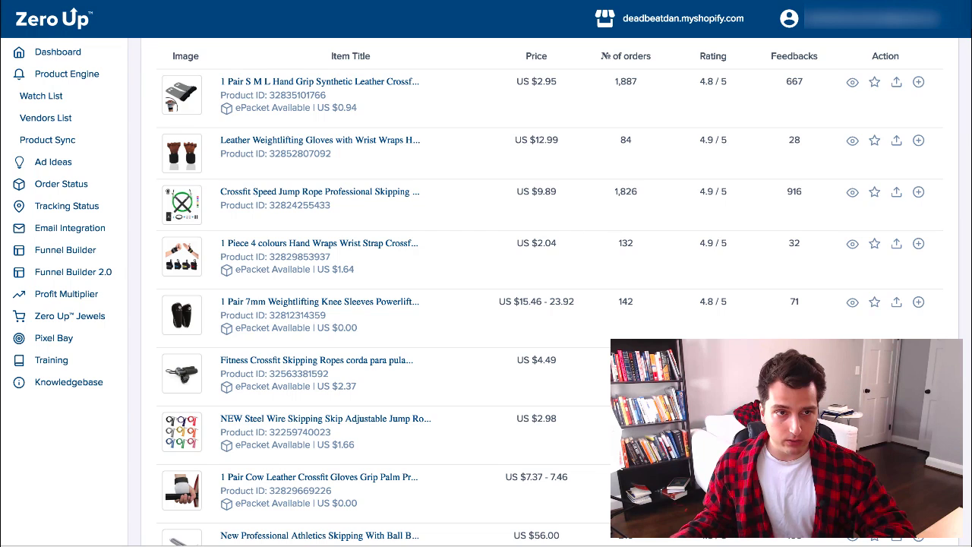
{"action": "scroll", "coordinate": [276, 216], "scroll_direction": "up", "scroll_amount": 2}
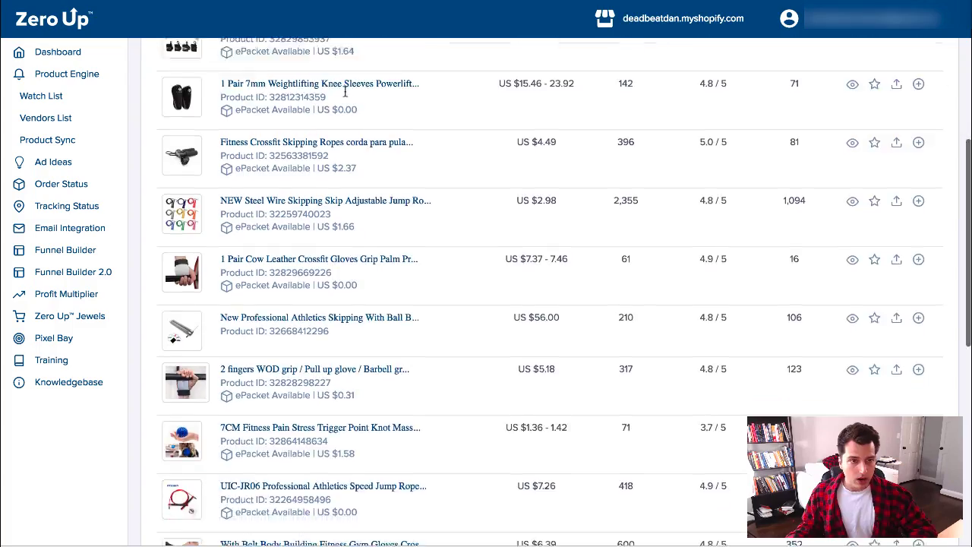
{"action": "scroll", "coordinate": [345, 91], "scroll_direction": "up", "scroll_amount": 5}
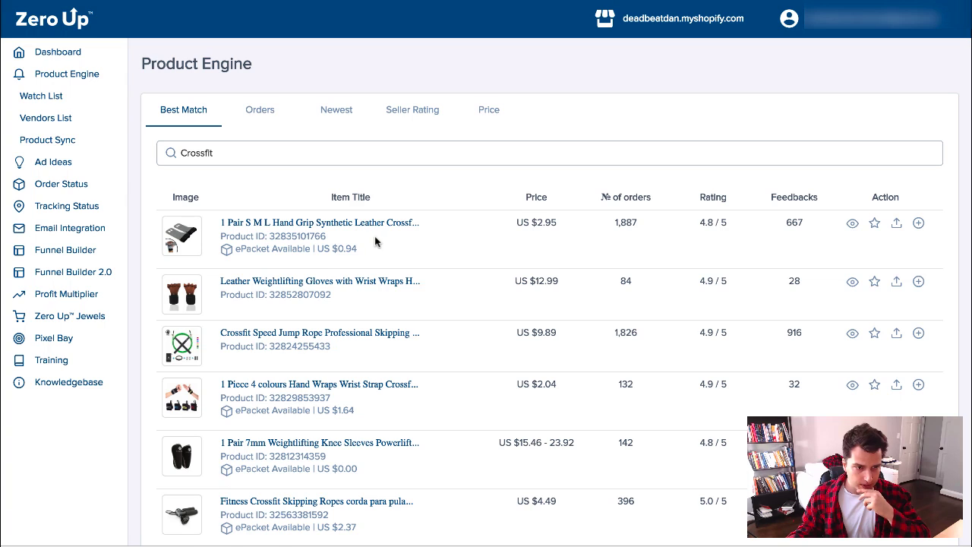
{"action": "scroll", "coordinate": [383, 242], "scroll_direction": "down", "scroll_amount": 1}
{"action": "scroll", "coordinate": [383, 237], "scroll_direction": "down", "scroll_amount": 5}
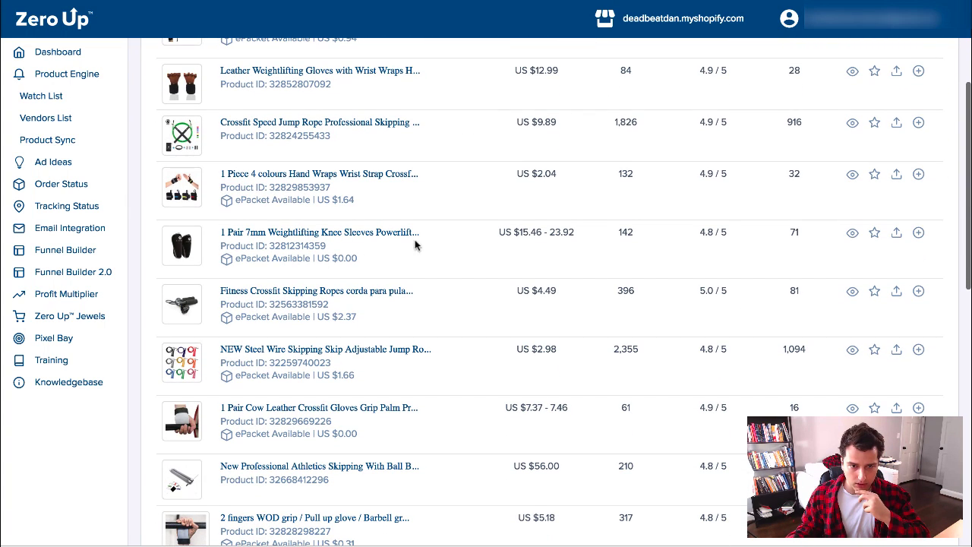
{"action": "scroll", "coordinate": [412, 263], "scroll_direction": "down", "scroll_amount": 2}
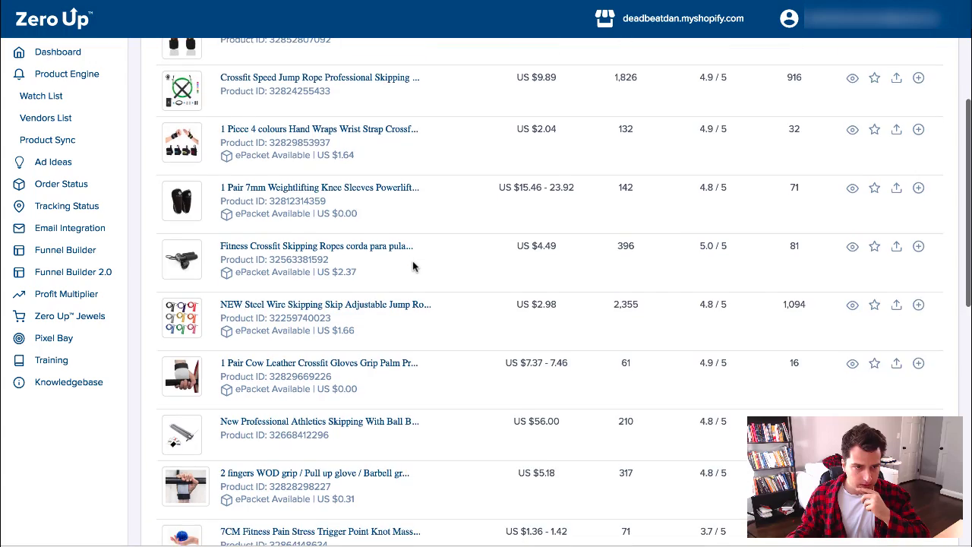
{"action": "scroll", "coordinate": [413, 263], "scroll_direction": "up", "scroll_amount": 5}
{"action": "left_click_drag", "start_coordinate": [560, 222], "coordinate": [513, 222]}
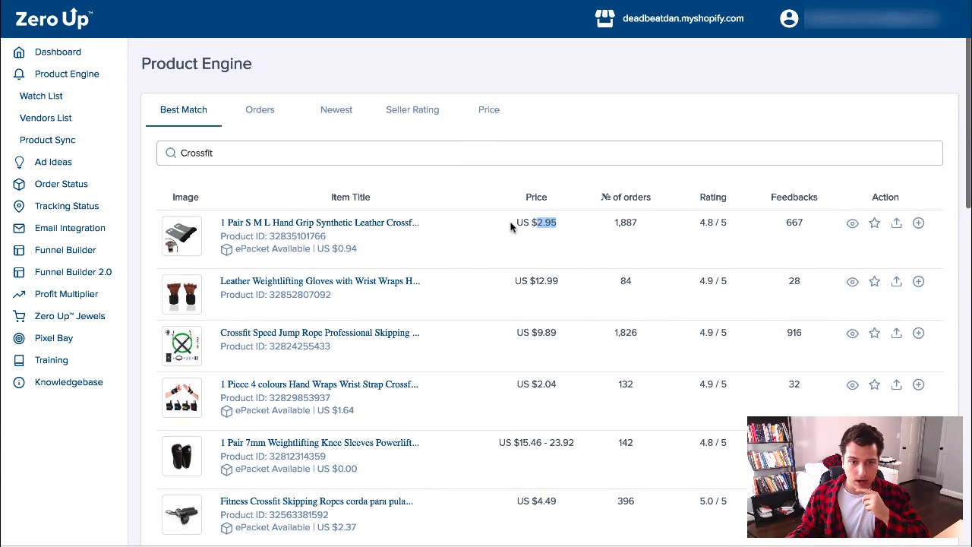
{"action": "scroll", "coordinate": [512, 241], "scroll_direction": "down", "scroll_amount": 9}
{"action": "scroll", "coordinate": [508, 241], "scroll_direction": "down", "scroll_amount": 2}
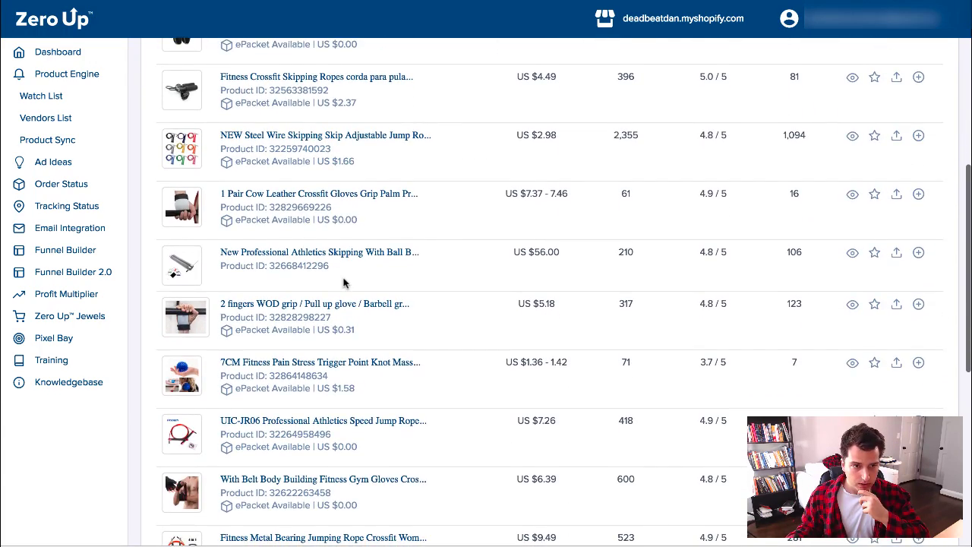
{"action": "scroll", "coordinate": [343, 284], "scroll_direction": "down", "scroll_amount": 1}
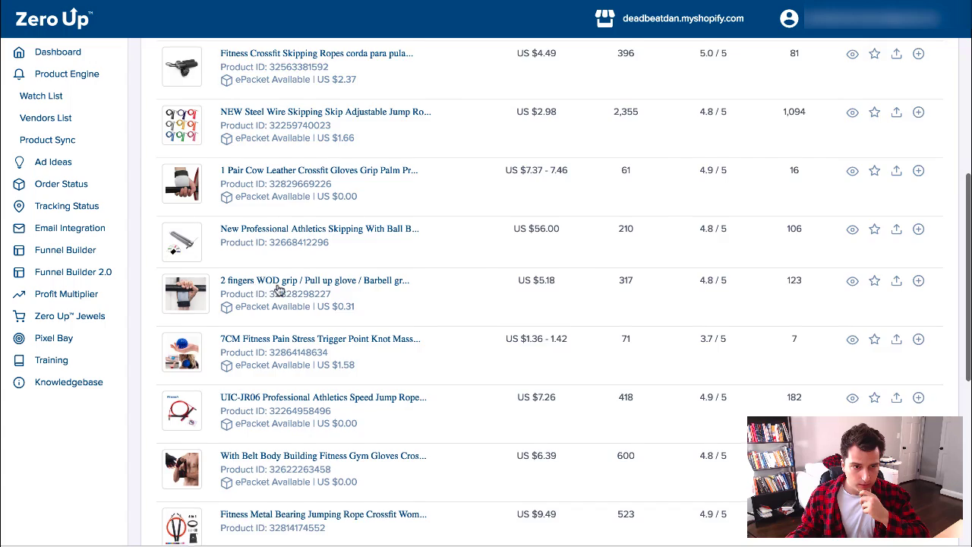
{"action": "scroll", "coordinate": [279, 290], "scroll_direction": "down", "scroll_amount": 3}
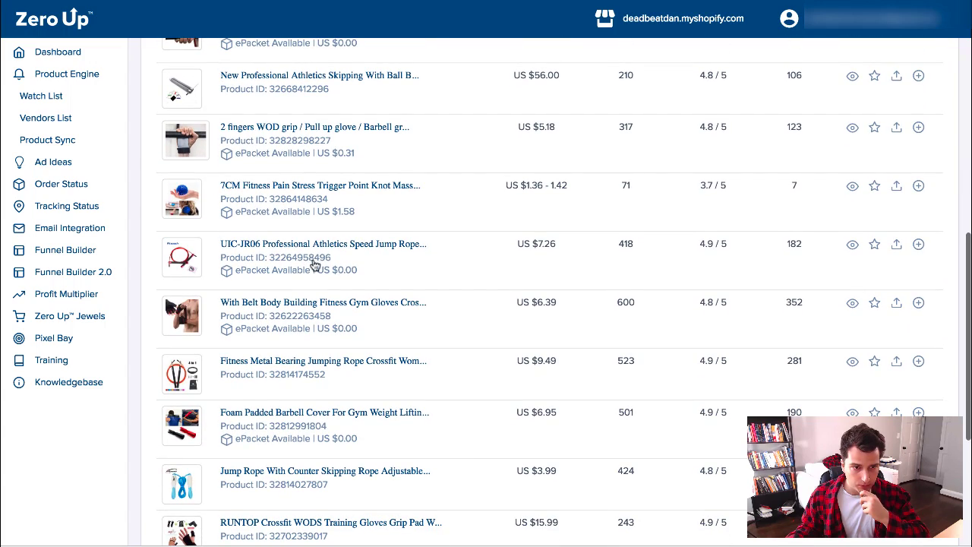
{"action": "scroll", "coordinate": [365, 292], "scroll_direction": "down", "scroll_amount": 3}
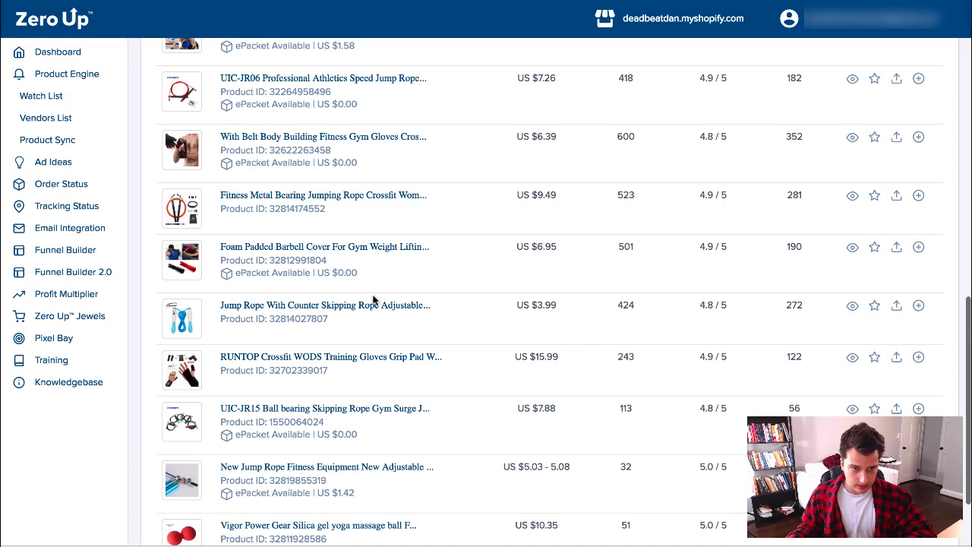
{"action": "scroll", "coordinate": [372, 299], "scroll_direction": "down", "scroll_amount": 2}
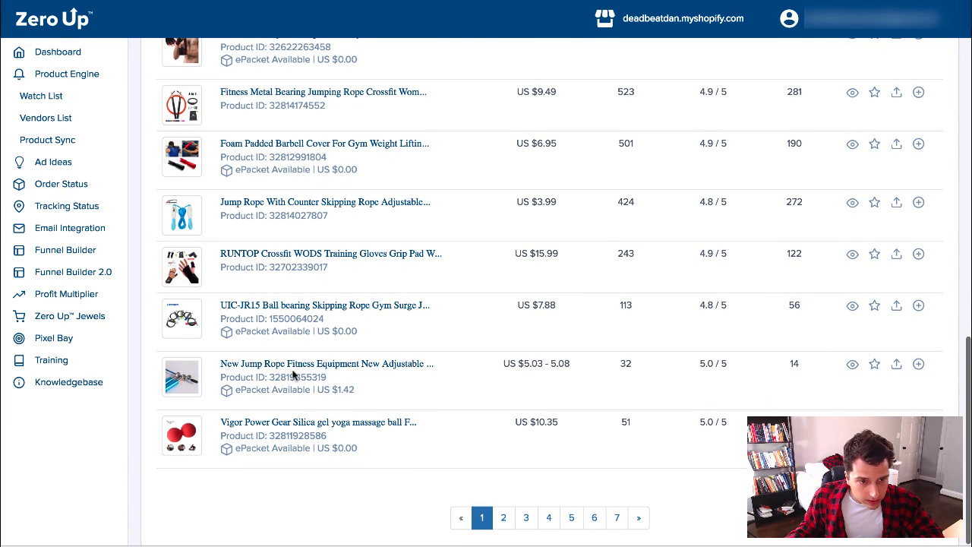
{"action": "scroll", "coordinate": [336, 362], "scroll_direction": "up", "scroll_amount": 10}
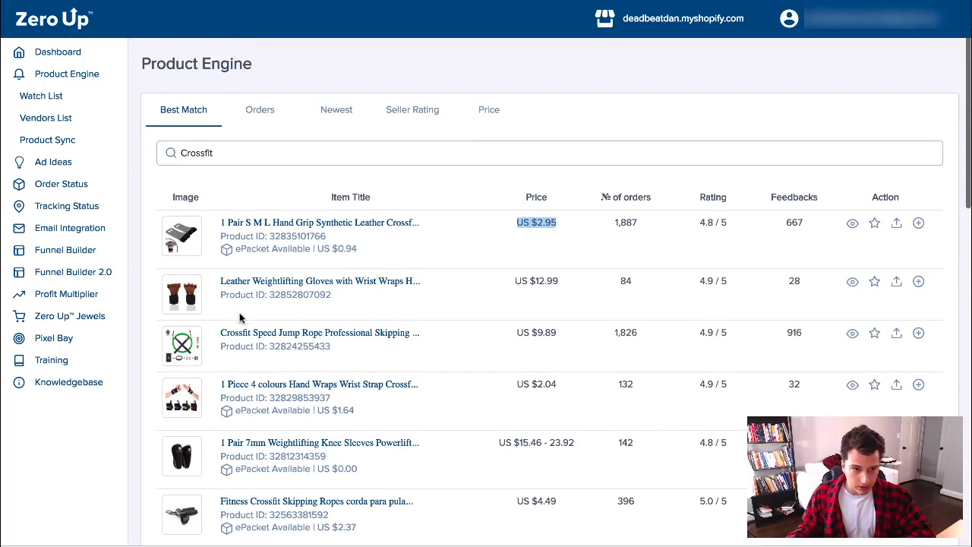
{"action": "scroll", "coordinate": [322, 337], "scroll_direction": "down", "scroll_amount": 3}
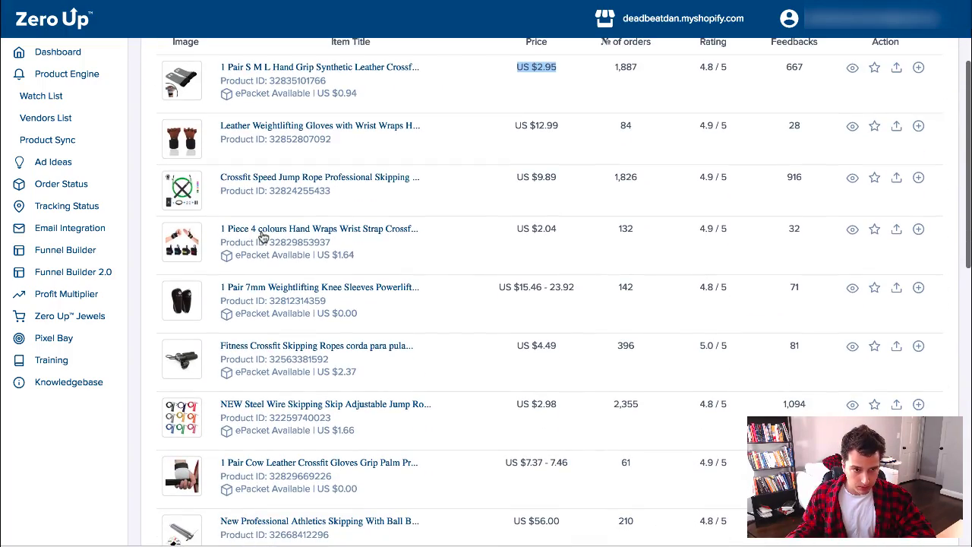
{"action": "scroll", "coordinate": [262, 237], "scroll_direction": "down", "scroll_amount": 3}
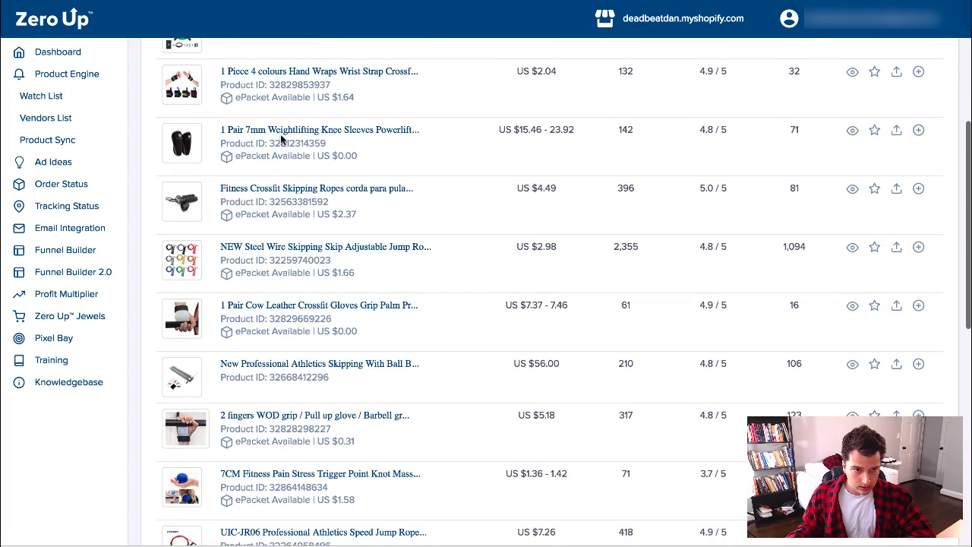
{"action": "scroll", "coordinate": [302, 214], "scroll_direction": "down", "scroll_amount": 1}
{"action": "scroll", "coordinate": [305, 231], "scroll_direction": "down", "scroll_amount": 1}
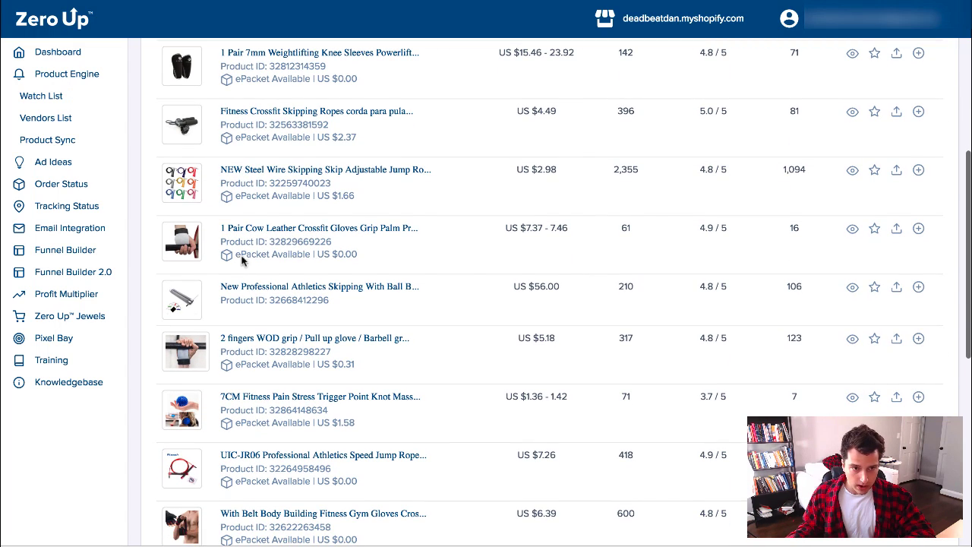
{"action": "scroll", "coordinate": [311, 315], "scroll_direction": "down", "scroll_amount": 3}
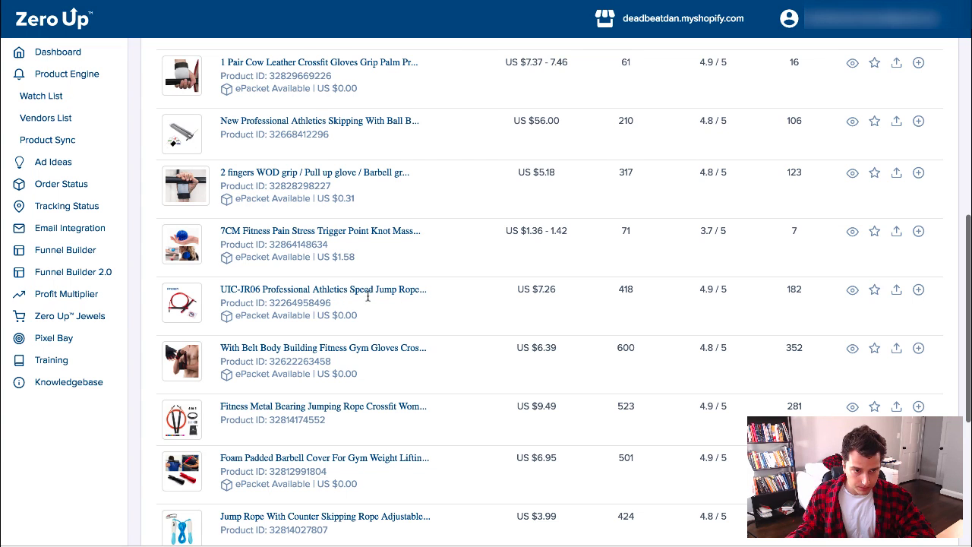
{"action": "scroll", "coordinate": [462, 303], "scroll_direction": "down", "scroll_amount": 1}
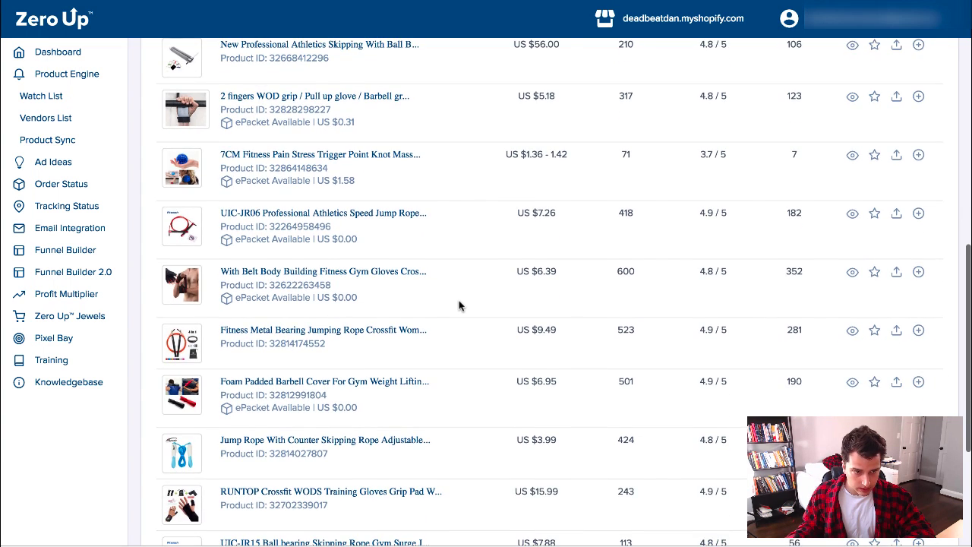
{"action": "scroll", "coordinate": [355, 431], "scroll_direction": "up", "scroll_amount": 2}
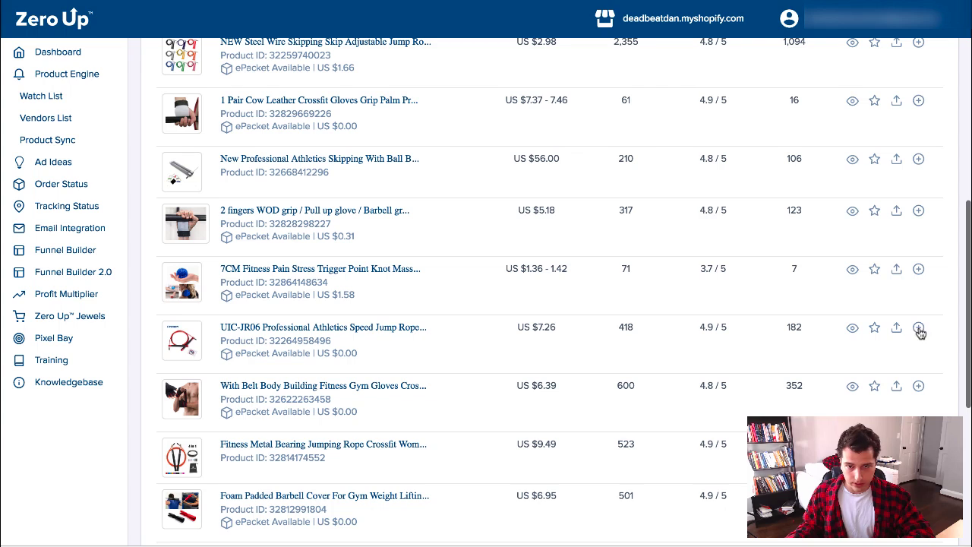
Add the UIC-JR06 speed jump rope to Shopify on the Online Store channel and save
{"action": "left_click", "coordinate": [896, 328]}
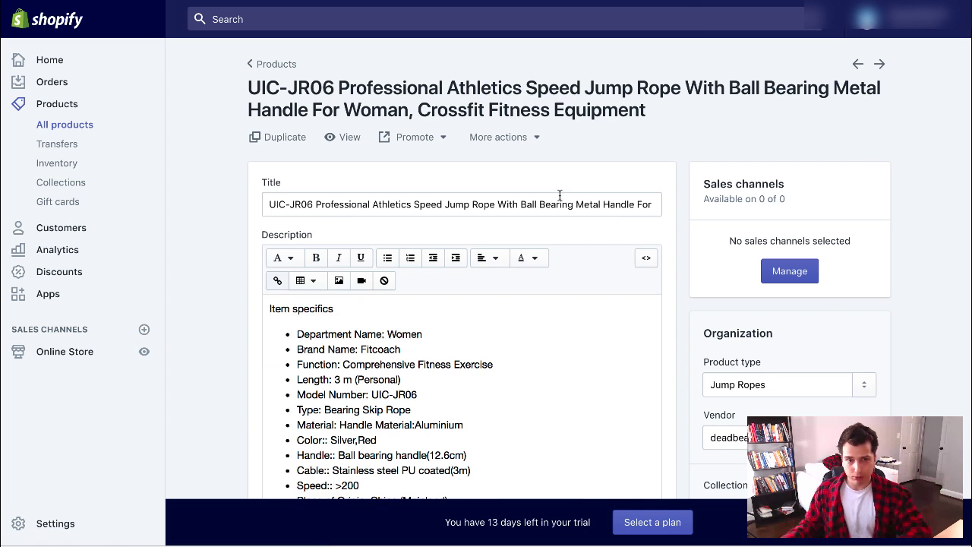
{"action": "scroll", "coordinate": [466, 236], "scroll_direction": "down", "scroll_amount": 6}
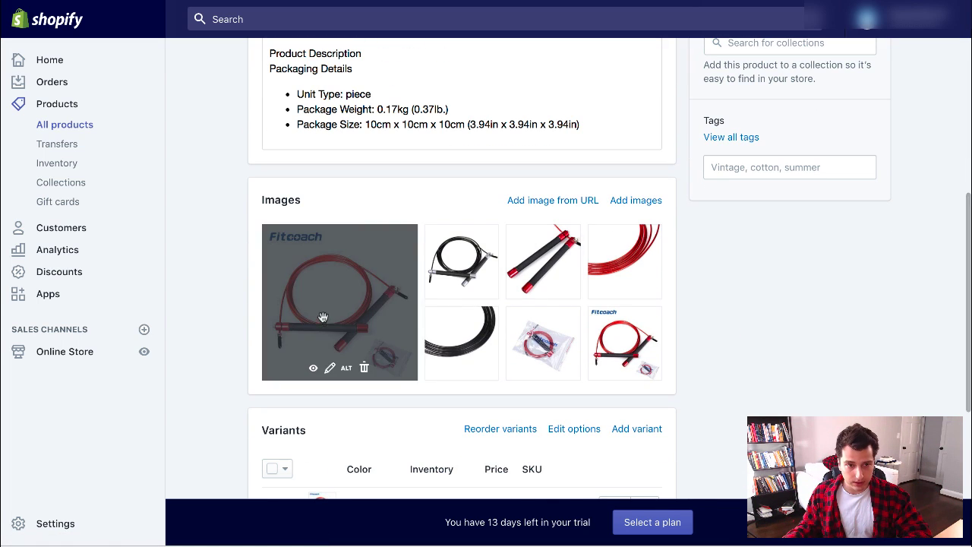
{"action": "scroll", "coordinate": [581, 305], "scroll_direction": "up", "scroll_amount": 5}
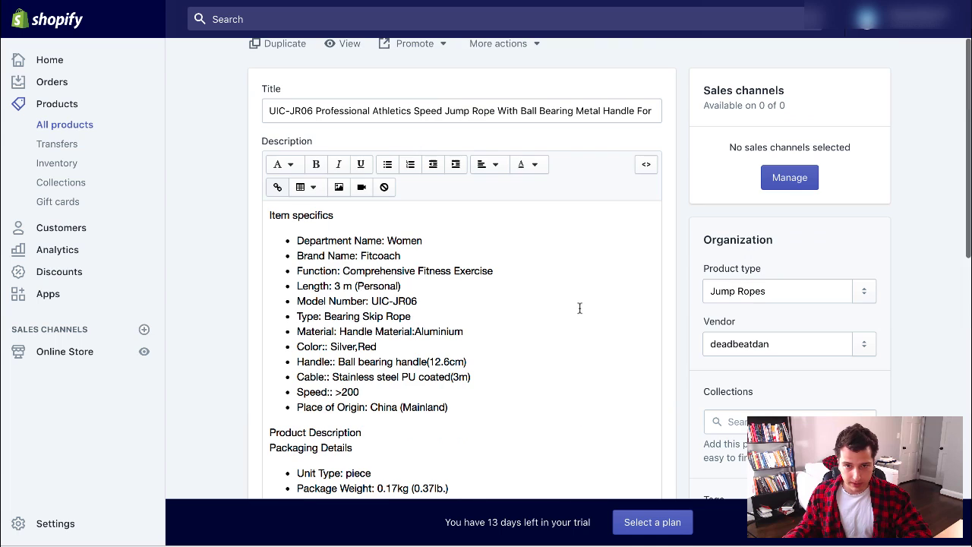
{"action": "left_click", "coordinate": [790, 177]}
{"action": "left_click", "coordinate": [302, 293]}
{"action": "left_click", "coordinate": [670, 335]}
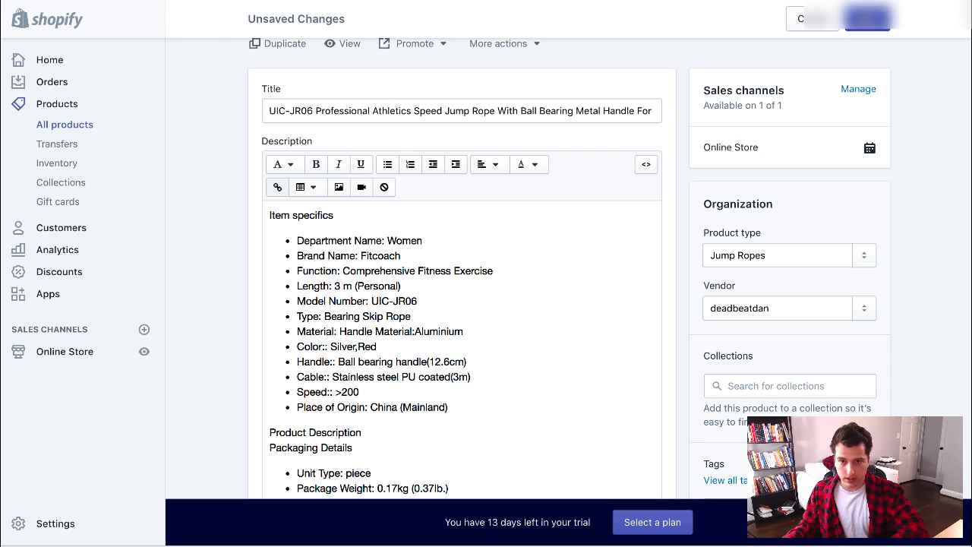
{"action": "left_click", "coordinate": [868, 18]}
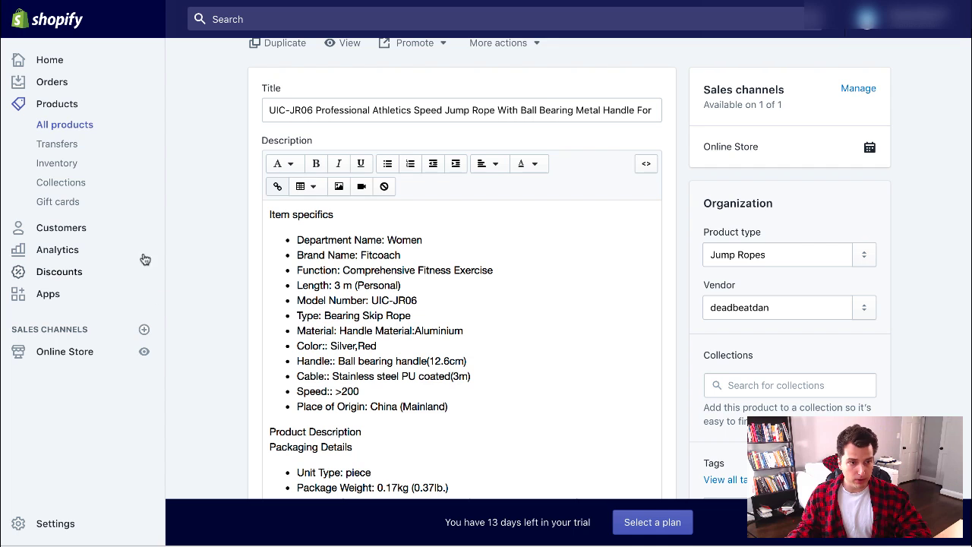
Delete the Speed Jump Rope and Free Wrist Wraps Offer landing pages in Funnel Builder 2.0
{"action": "key", "text": "ctrl+Tab"}
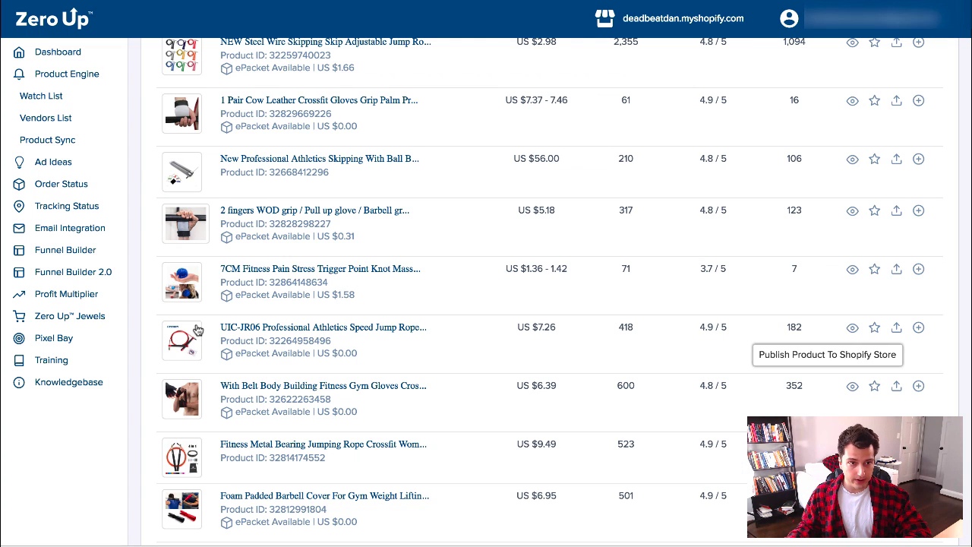
{"action": "left_click", "coordinate": [76, 275]}
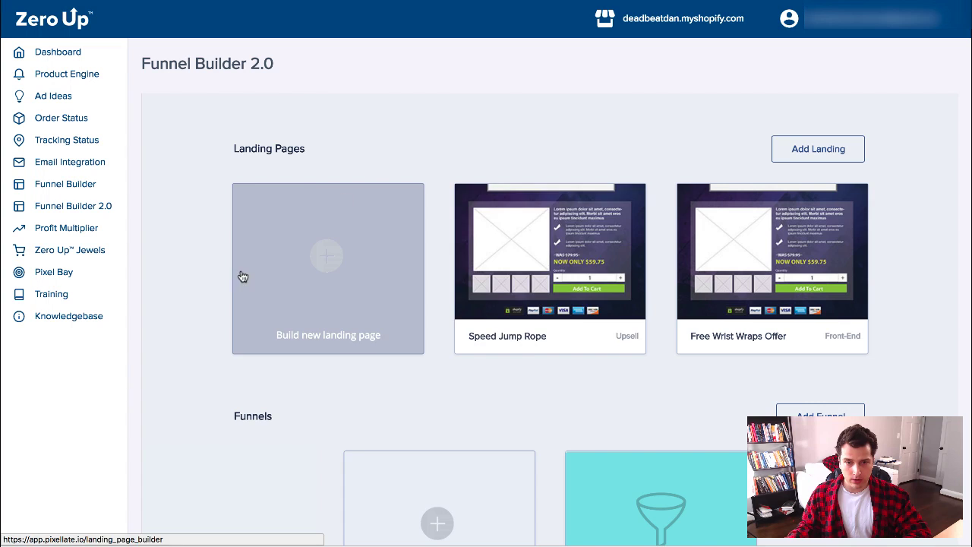
{"action": "left_click", "coordinate": [550, 253]}
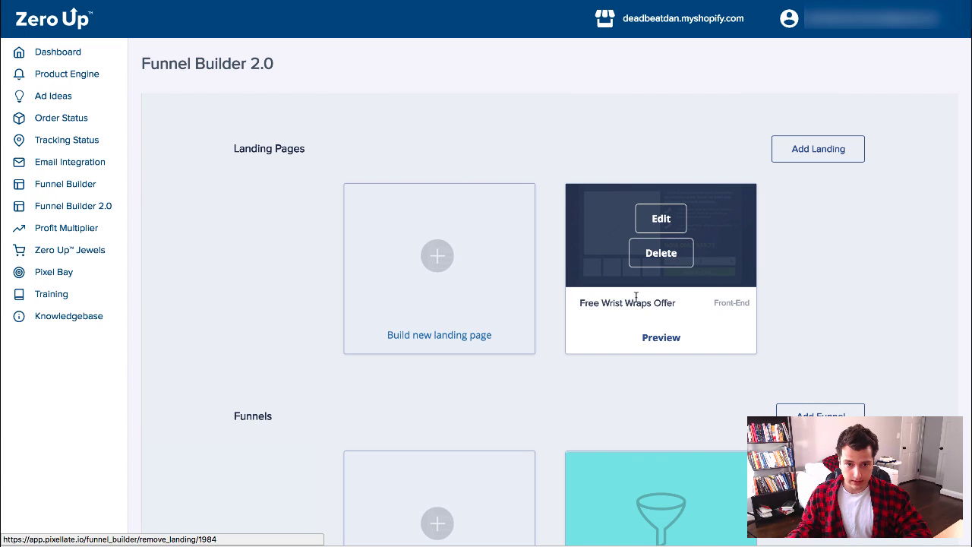
{"action": "left_click", "coordinate": [663, 254]}
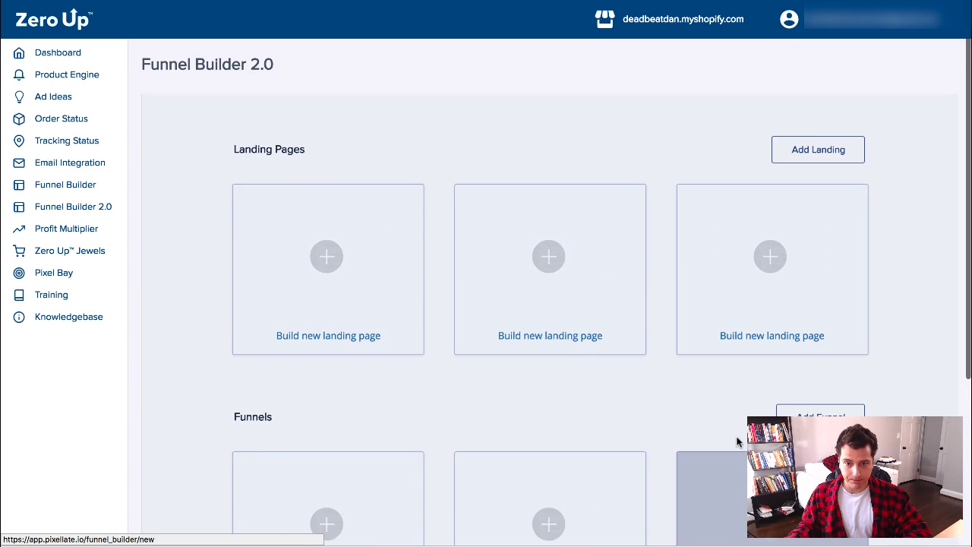
{"action": "scroll", "coordinate": [532, 342], "scroll_direction": "down", "scroll_amount": 1}
Build a new landing page from the first Front-End Homepage template and continue to page information
{"action": "left_click", "coordinate": [344, 220]}
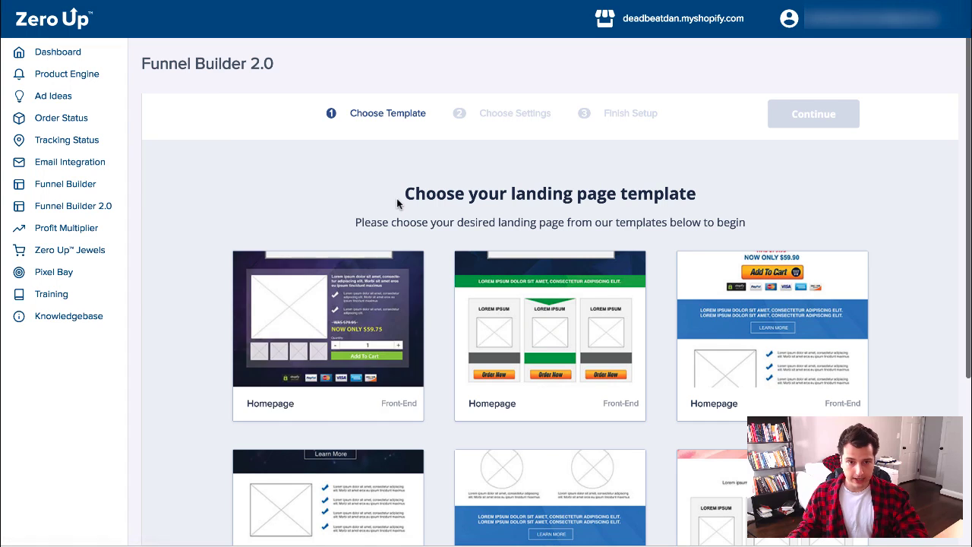
{"action": "scroll", "coordinate": [346, 285], "scroll_direction": "down", "scroll_amount": 3}
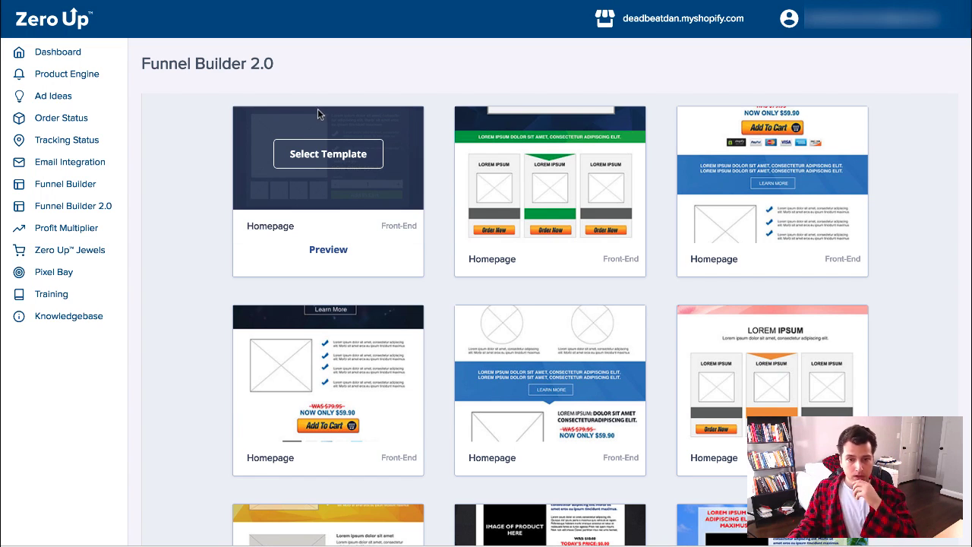
{"action": "left_click", "coordinate": [313, 160]}
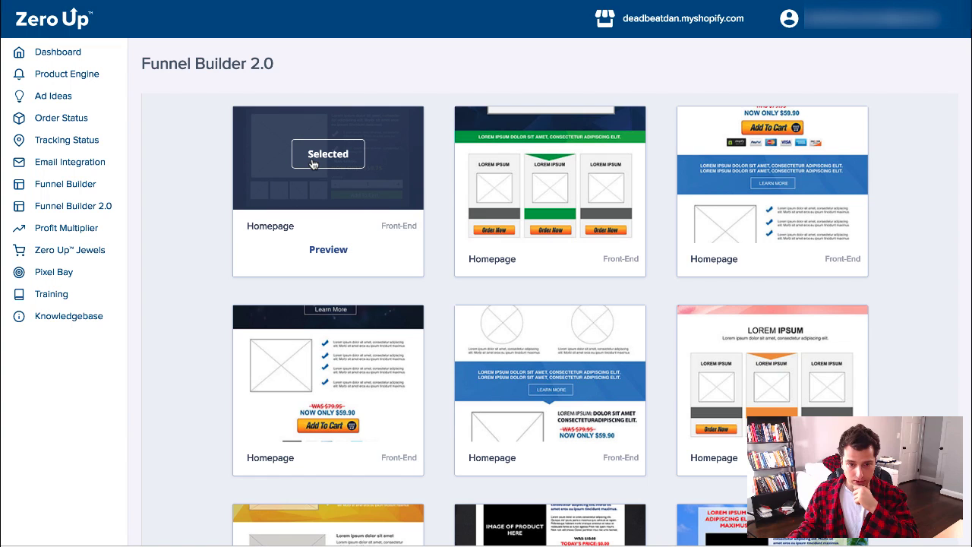
{"action": "scroll", "coordinate": [382, 175], "scroll_direction": "down", "scroll_amount": 3}
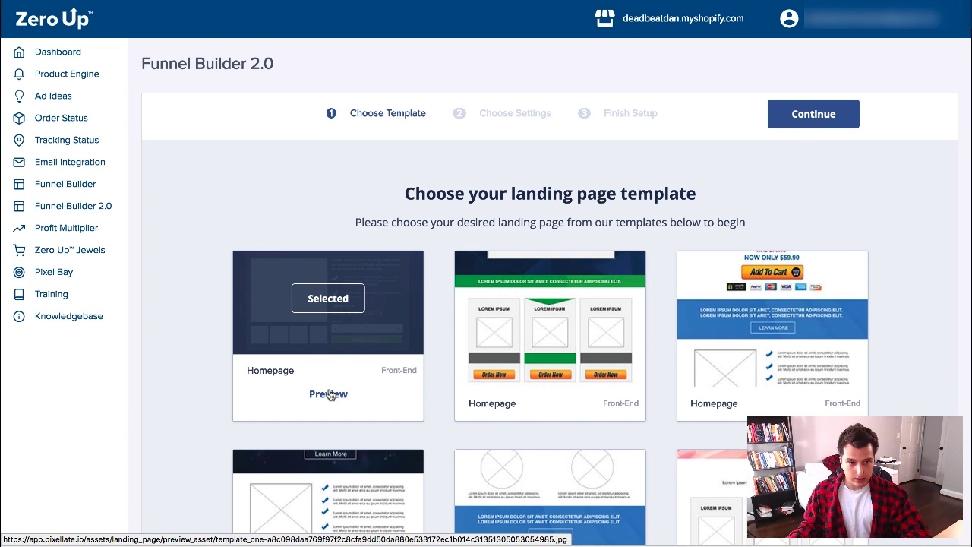
{"action": "left_click", "coordinate": [812, 119]}
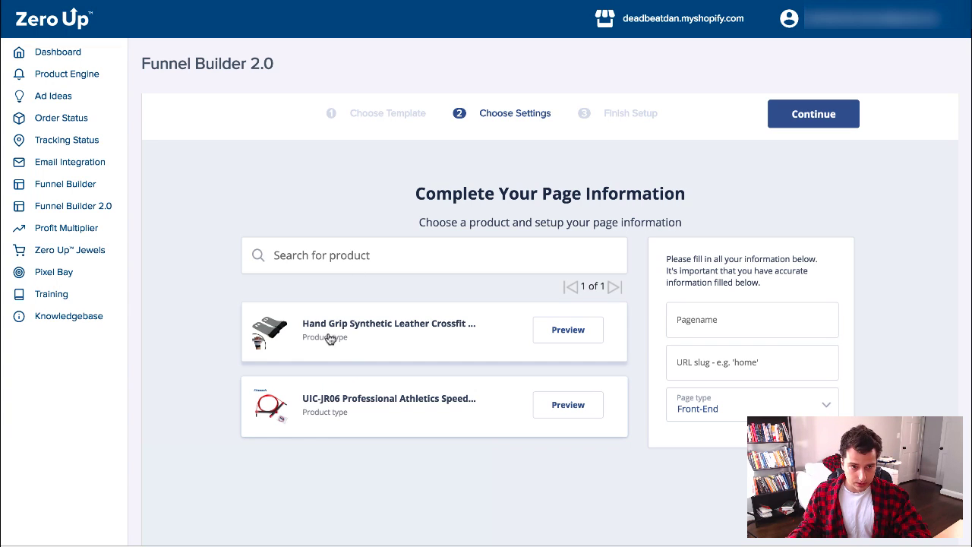
Pick the Hand Grip product and name the page 'FREE Gymnastic Hand Grips'
{"action": "left_click", "coordinate": [514, 333]}
{"action": "scroll", "coordinate": [729, 275], "scroll_direction": "down", "scroll_amount": 1}
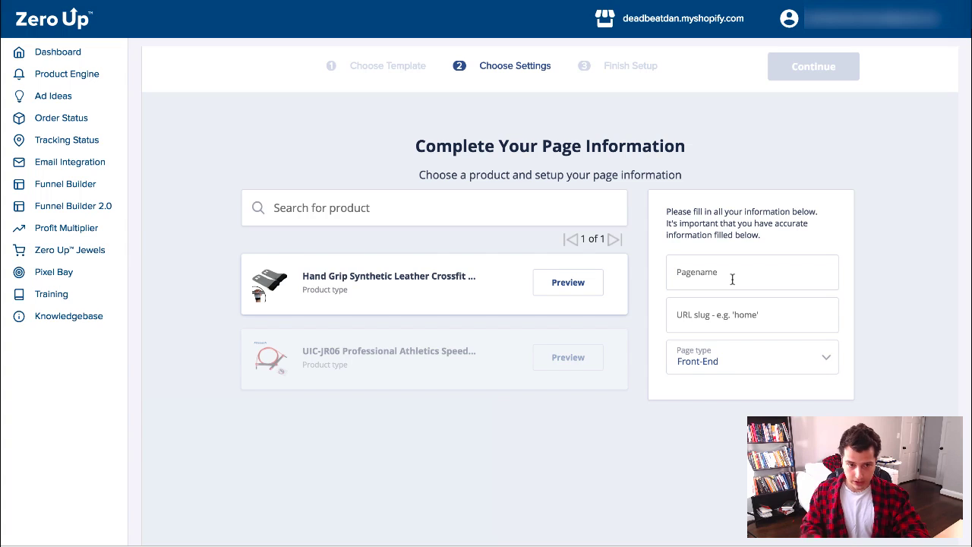
{"action": "type", "text": "H"}
{"action": "key", "text": "BackSpace"}
{"action": "type", "text": "Hand Grips"}
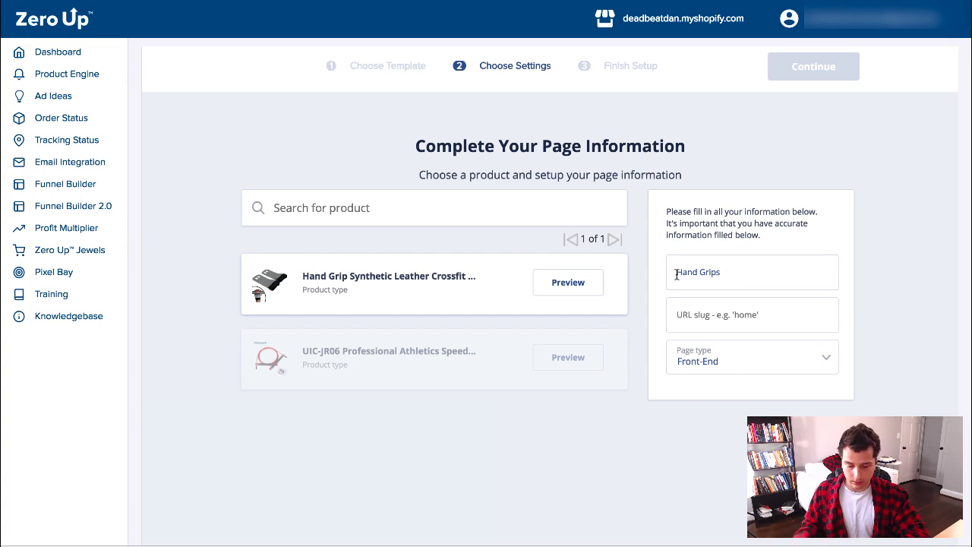
{"action": "left_click", "coordinate": [676, 272]}
{"action": "type", "text": "FREE "}
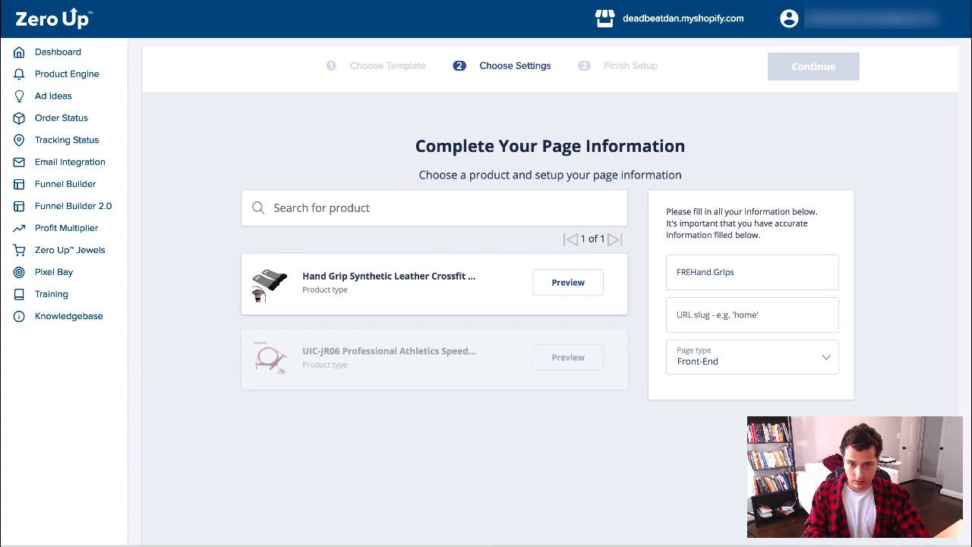
{"action": "type", "text": "Gymnastic"}
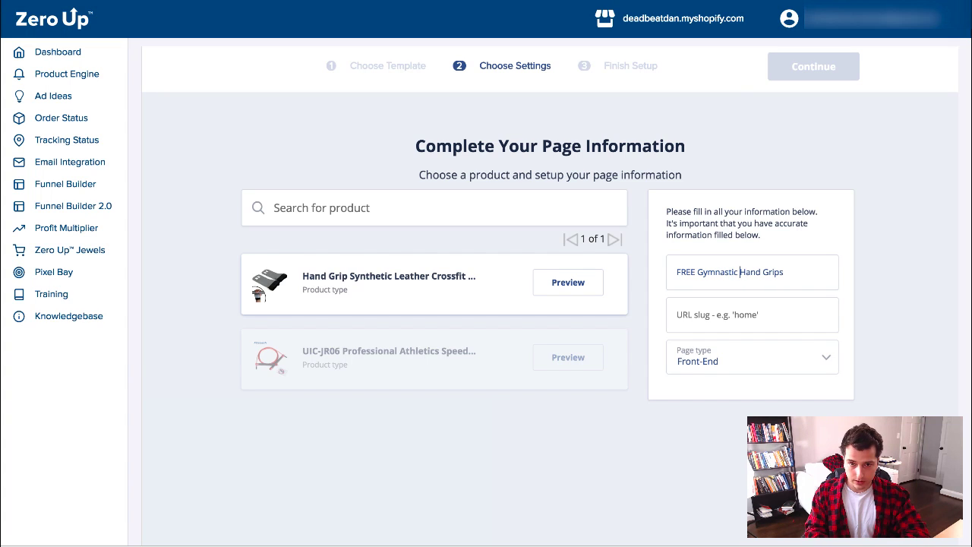
{"action": "left_click_drag", "start_coordinate": [737, 272], "coordinate": [698, 268]}
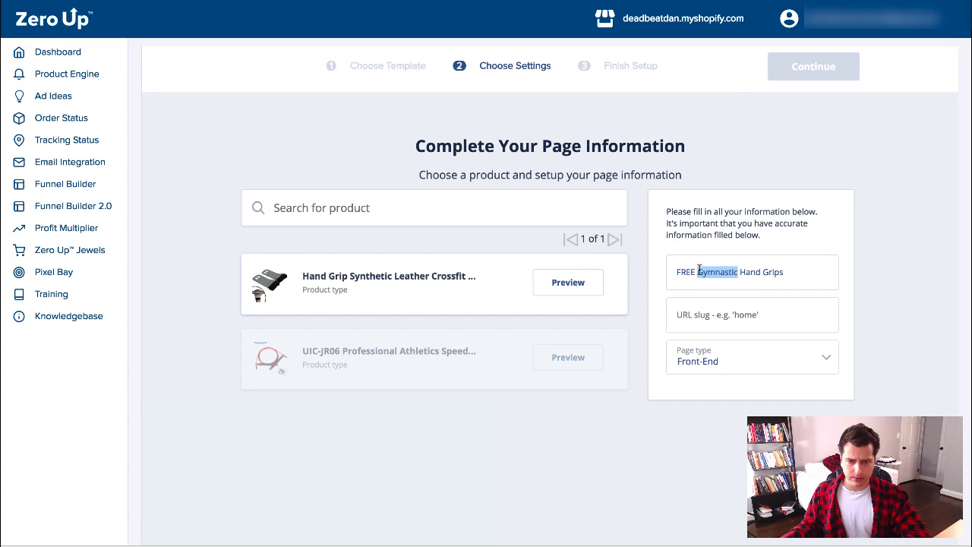
Set the URL slug to freehandgrips and continue to the final setup step
{"action": "left_click", "coordinate": [712, 316]}
{"action": "type", "text": "s"}
{"action": "key", "text": "BackSpace"}
{"action": "type", "text": "s"}
{"action": "key", "text": "BackSpace"}
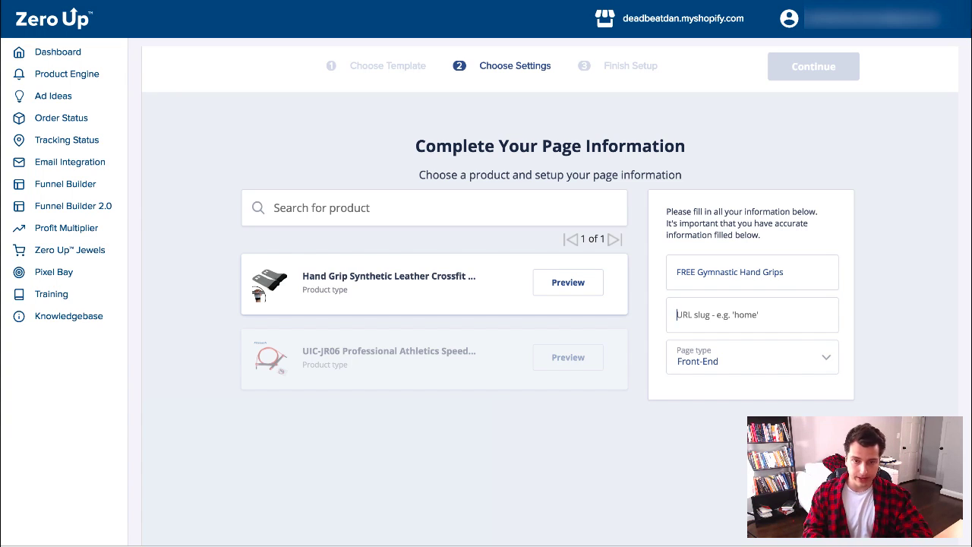
{"action": "type", "text": "g"}
{"action": "key", "text": "BackSpace"}
{"action": "type", "text": "freehandgrips"}
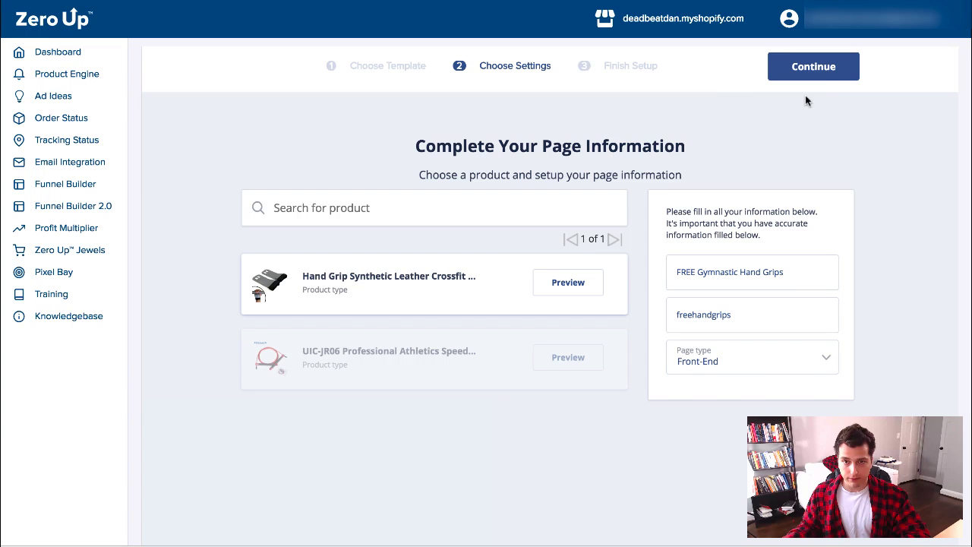
{"action": "left_click", "coordinate": [803, 74]}
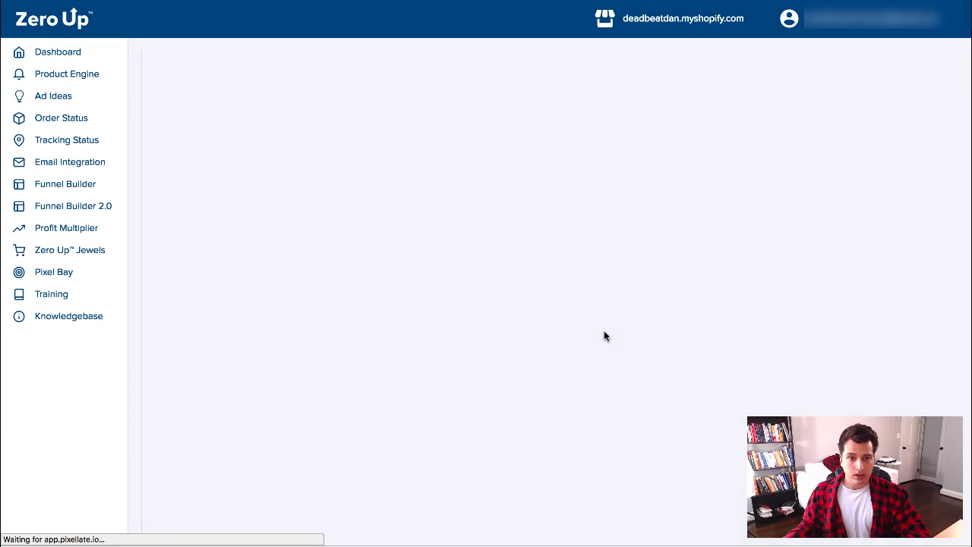
Delete the video element so the hand grip image sits below the top heading
{"action": "scroll", "coordinate": [676, 279], "scroll_direction": "down", "scroll_amount": 2}
{"action": "scroll", "coordinate": [676, 280], "scroll_direction": "down", "scroll_amount": 3}
{"action": "scroll", "coordinate": [676, 280], "scroll_direction": "up", "scroll_amount": 3}
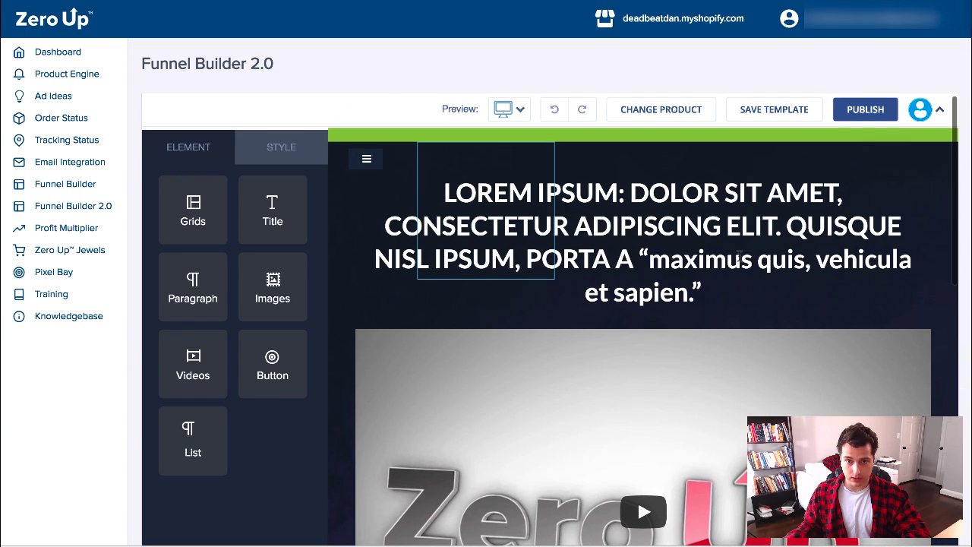
{"action": "scroll", "coordinate": [739, 256], "scroll_direction": "down", "scroll_amount": 1}
{"action": "scroll", "coordinate": [597, 215], "scroll_direction": "up", "scroll_amount": 1}
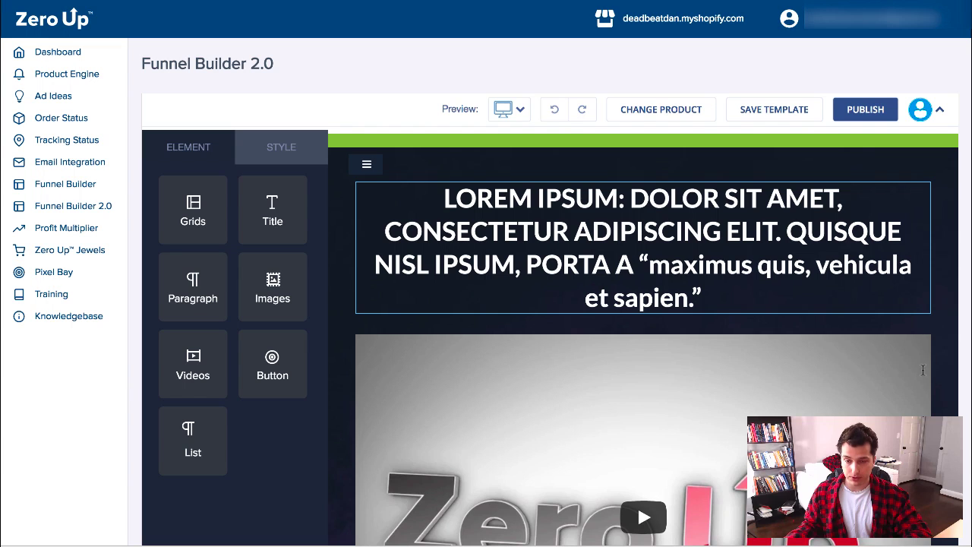
{"action": "scroll", "coordinate": [922, 370], "scroll_direction": "down", "scroll_amount": 3}
{"action": "left_click", "coordinate": [919, 244]}
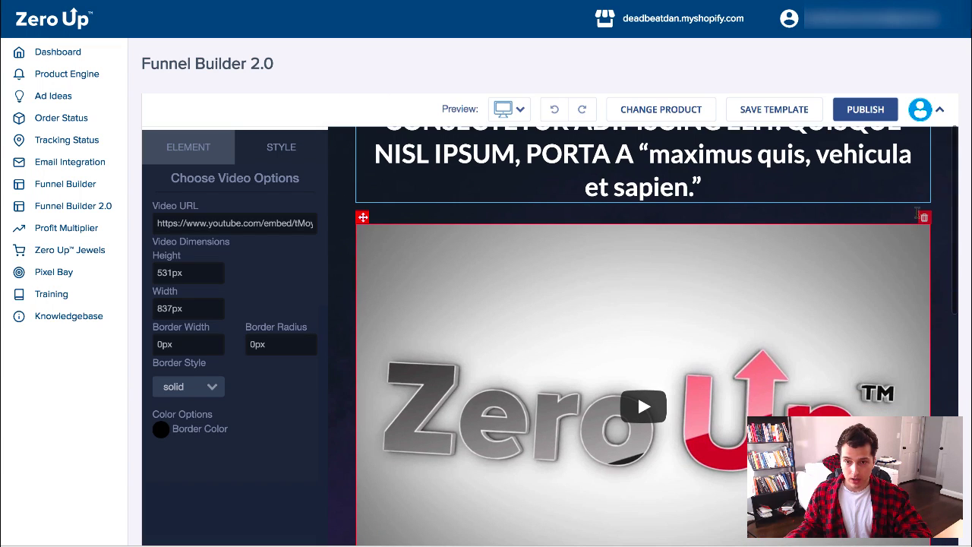
{"action": "left_click", "coordinate": [925, 219]}
{"action": "scroll", "coordinate": [593, 329], "scroll_direction": "down", "scroll_amount": 10}
{"action": "scroll", "coordinate": [592, 328], "scroll_direction": "up", "scroll_amount": 10}
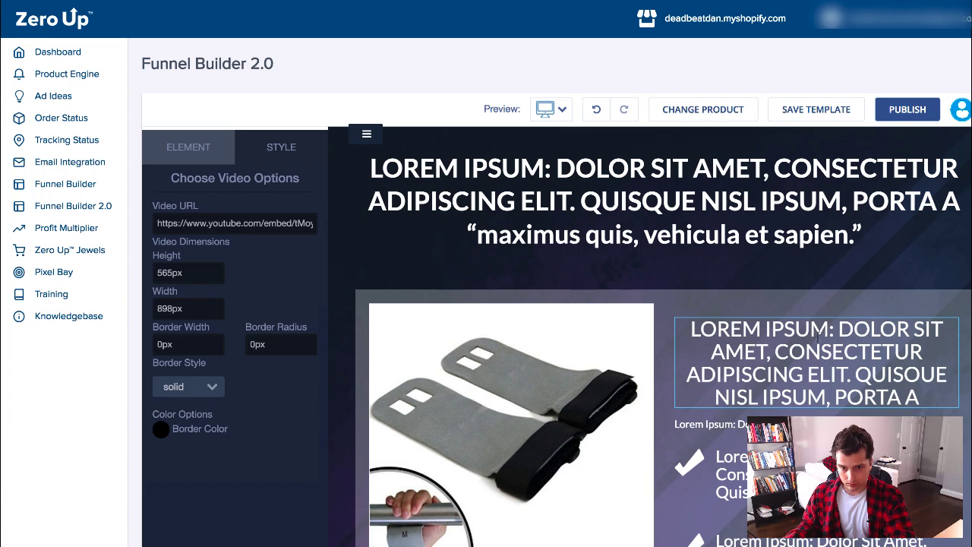
{"action": "left_click", "coordinate": [604, 199]}
Paste the new headline into the top heading and the anti-shred headline into the second heading
{"action": "key", "text": "ctrl+a"}
{"action": "type", "text": "Get These High-Grip, Extremely Durable Gymnastic Grips... FREE (Just Pay Shipping and Handling)"}
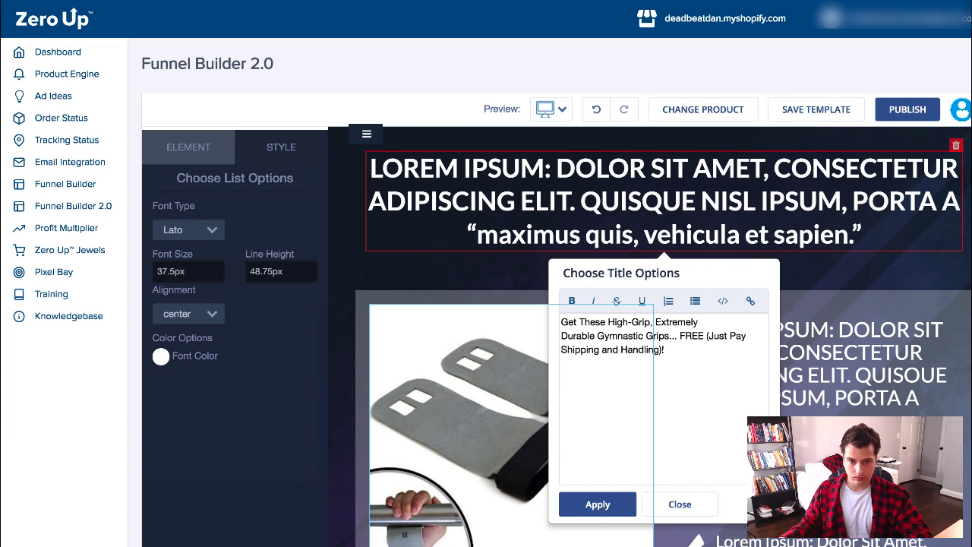
{"action": "left_click", "coordinate": [598, 504]}
{"action": "triple_click", "coordinate": [758, 307]}
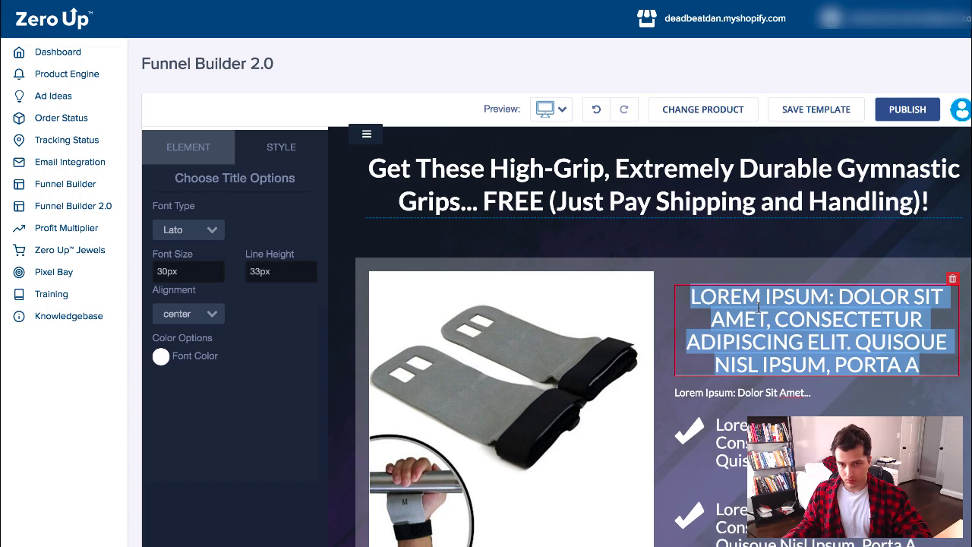
{"action": "key", "text": "ctrl+v"}
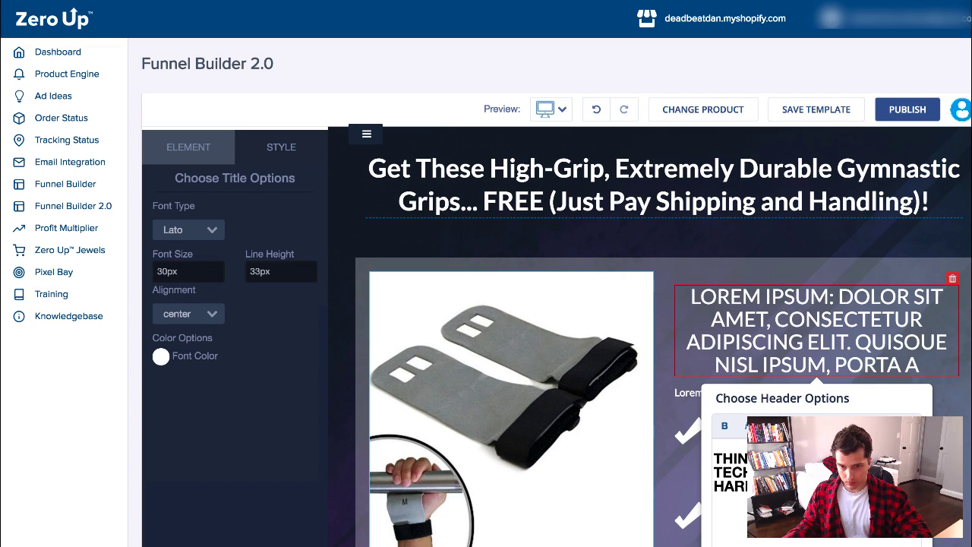
{"action": "left_click", "coordinate": [690, 376]}
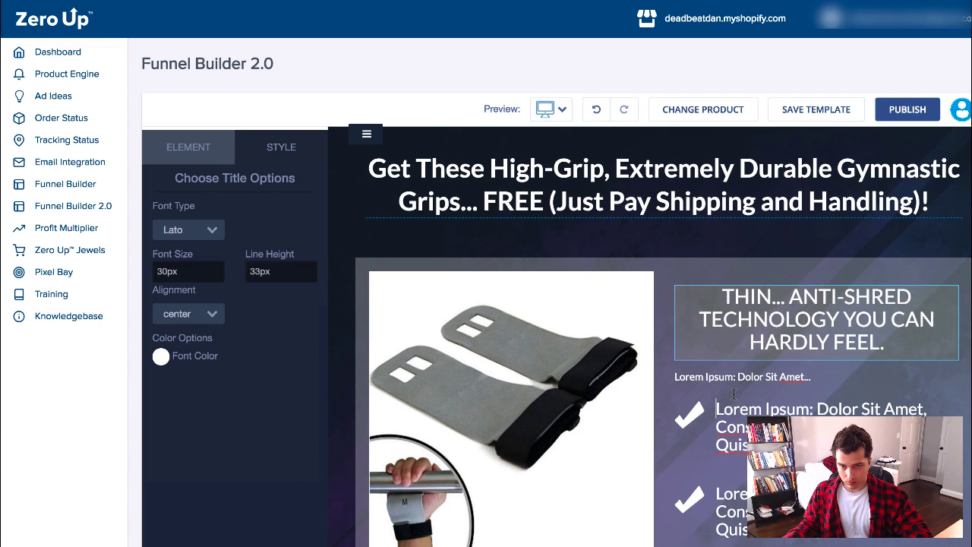
Change the intro line to 'Hand Grips You Can Count On:' and paste three benefit bullets
{"action": "left_click", "coordinate": [689, 376]}
{"action": "type", "text": "Hand Grips You Can Count On:"}
{"action": "left_click", "coordinate": [688, 133]}
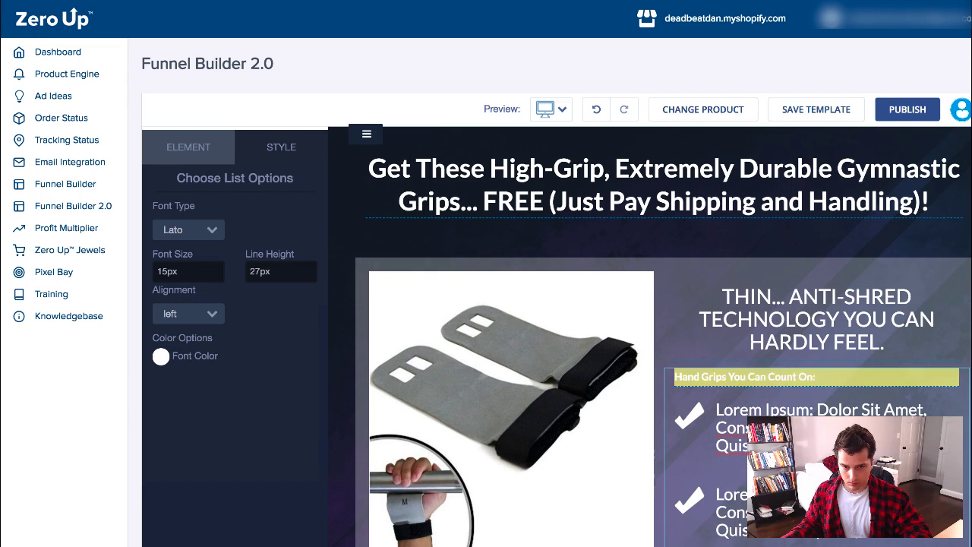
{"action": "left_click", "coordinate": [759, 414]}
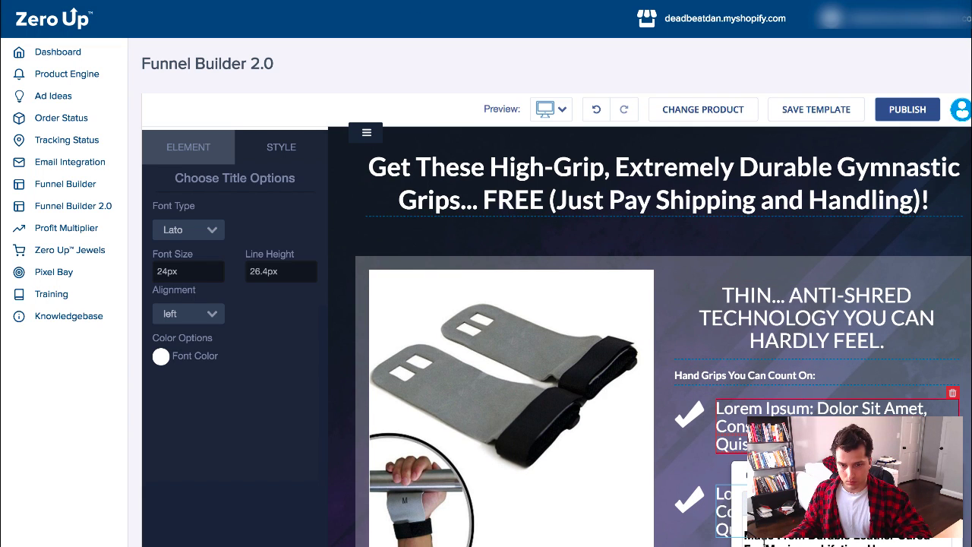
{"action": "type", "text": "Made From Durable Leather Cured For Maximum Lifetime Use."}
{"action": "scroll", "coordinate": [661, 342], "scroll_direction": "down", "scroll_amount": 3}
{"action": "left_click", "coordinate": [760, 303]}
{"action": "type", "text": "Perfect for Crossfitters Trying to Improve Pullups, Muscleups, Toes to Bar."}
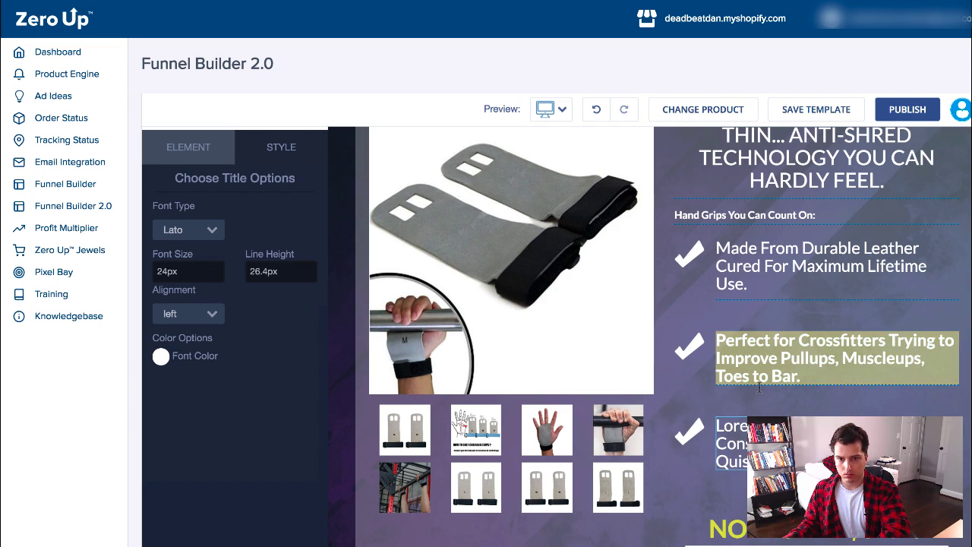
{"action": "left_click", "coordinate": [729, 440]}
{"action": "key", "text": "ctrl+v"}
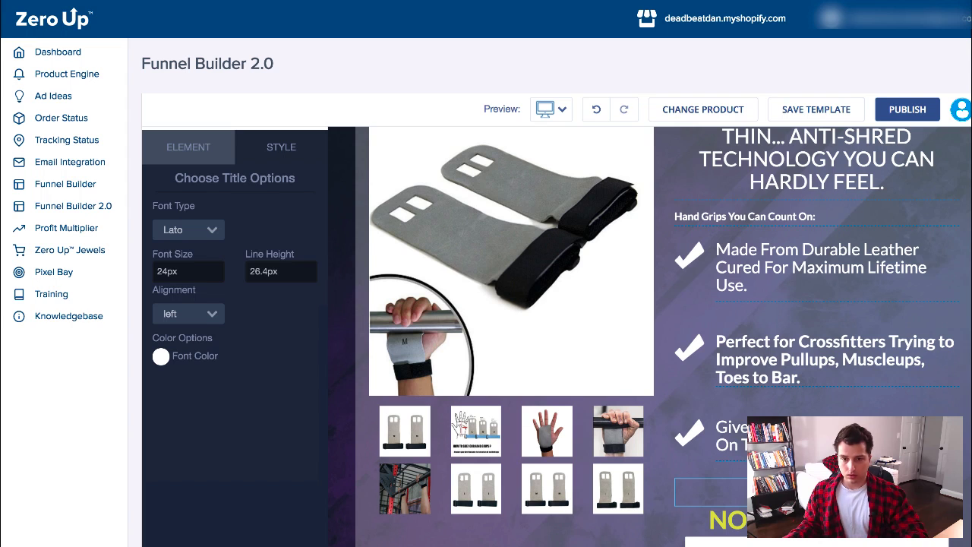
{"action": "left_click", "coordinate": [710, 492]}
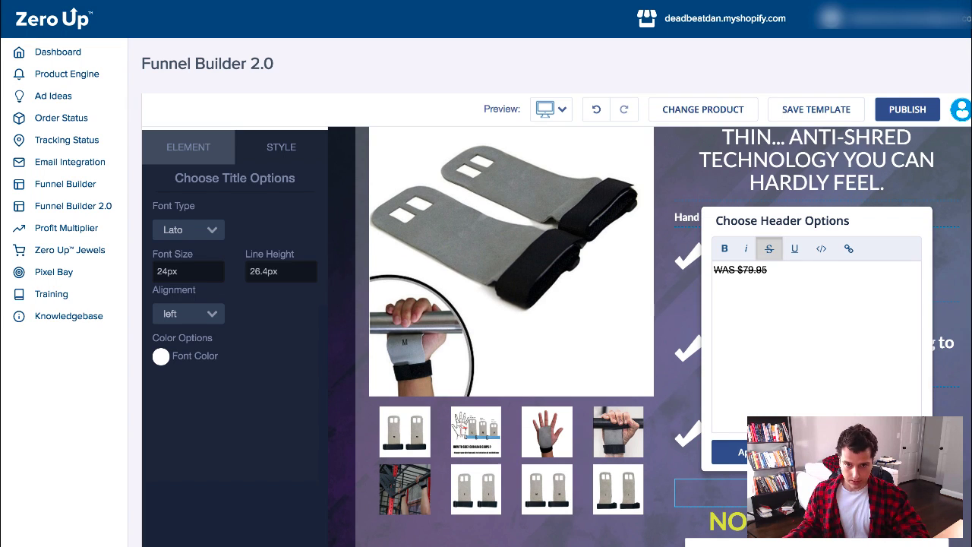
Change the struck-through old price to WAS $19.95
{"action": "left_click", "coordinate": [841, 505]}
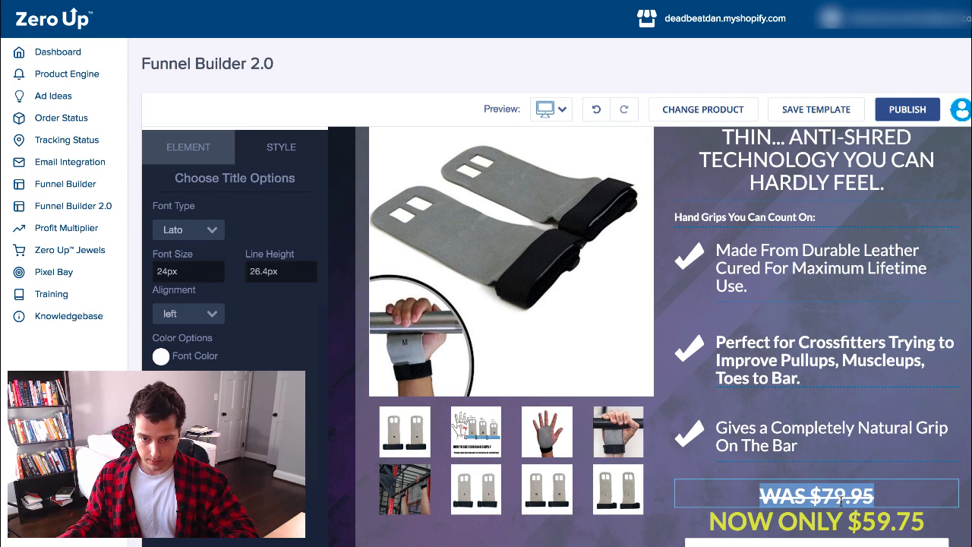
{"action": "left_click", "coordinate": [802, 495]}
{"action": "left_click", "coordinate": [746, 273]}
{"action": "key", "text": "BackSpace"}
{"action": "type", "text": "19.95"}
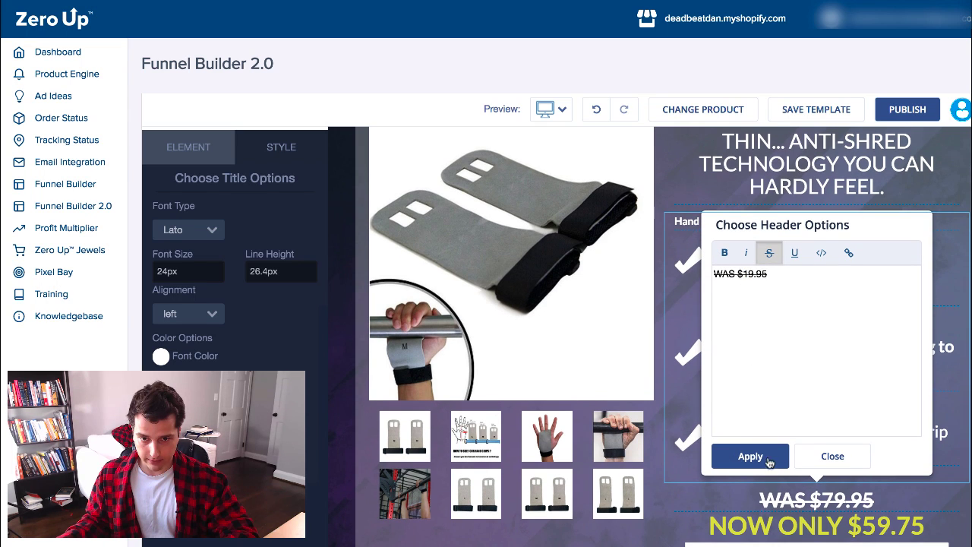
{"action": "left_click", "coordinate": [769, 456]}
Replace $59.75 in the NOW ONLY price line with 'FREE + S&H'
{"action": "left_click", "coordinate": [881, 532]}
{"action": "left_click", "coordinate": [881, 532]}
{"action": "left_click_drag", "start_coordinate": [849, 532], "coordinate": [925, 532]}
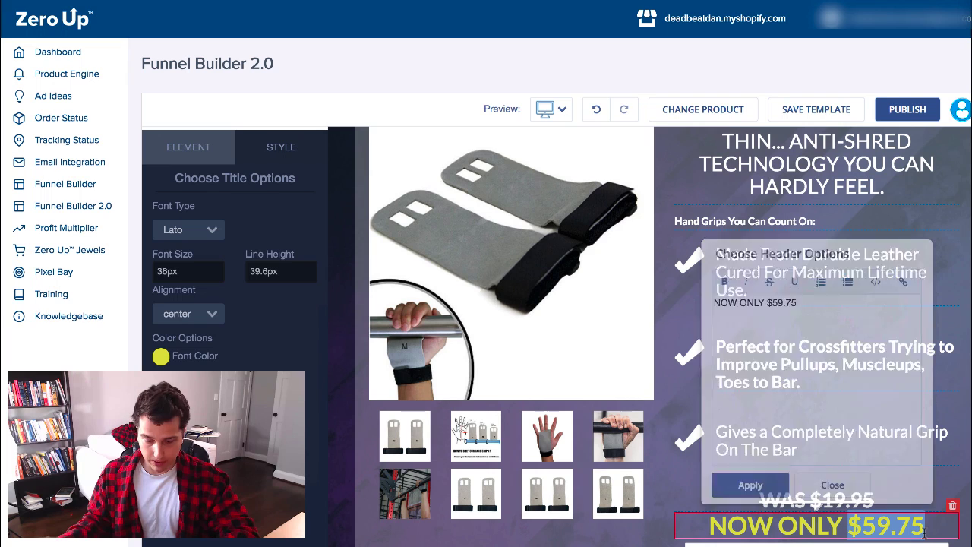
{"action": "type", "text": "FREE + Sh"}
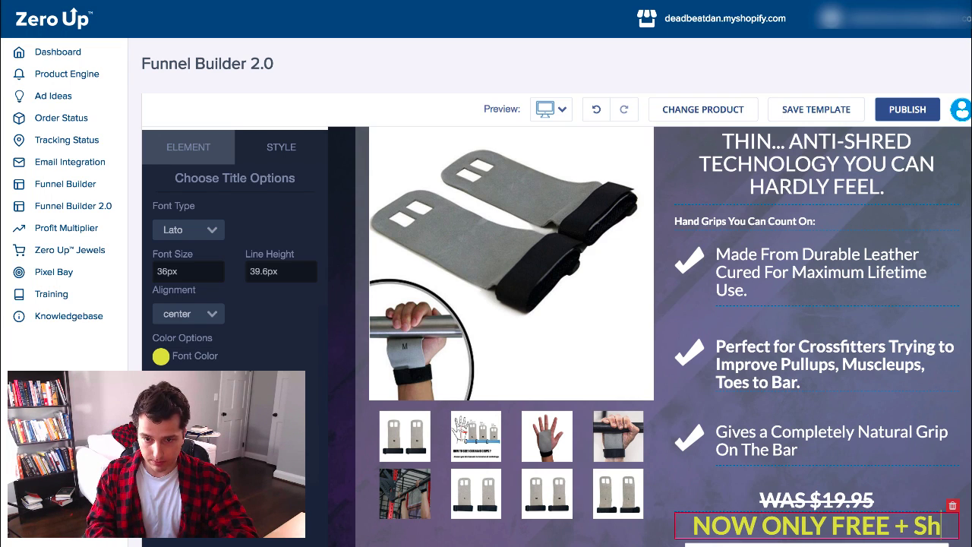
{"action": "key", "text": "BackSpace"}
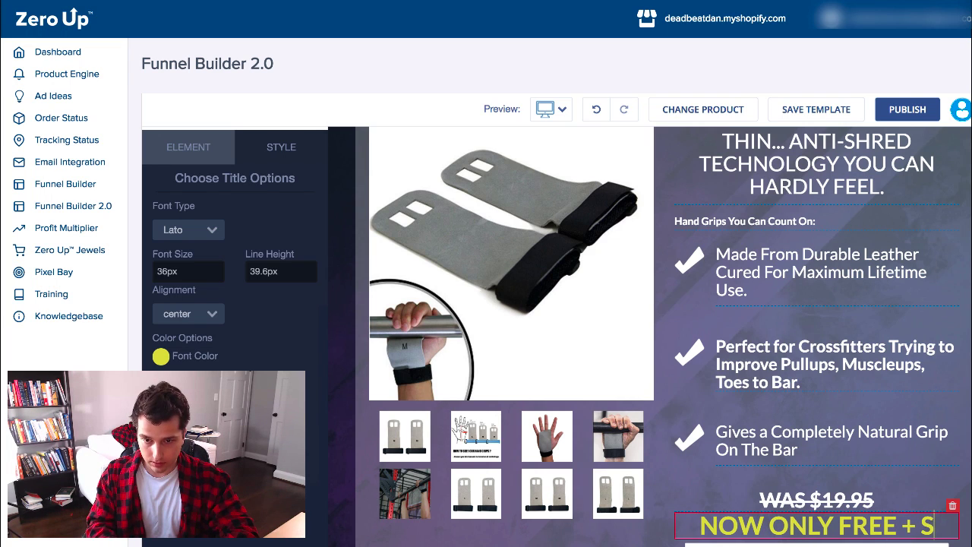
{"action": "type", "text": "&H"}
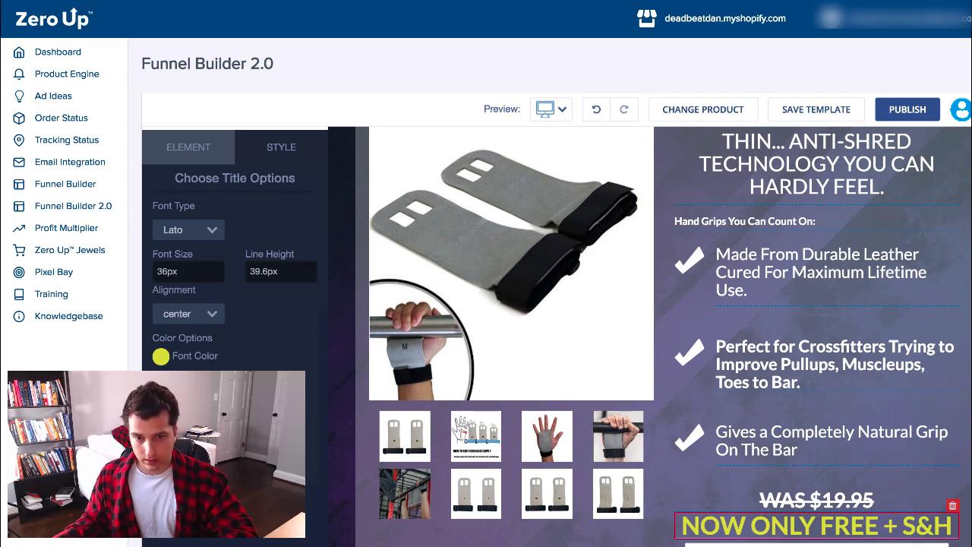
{"action": "scroll", "coordinate": [847, 369], "scroll_direction": "down", "scroll_amount": 3}
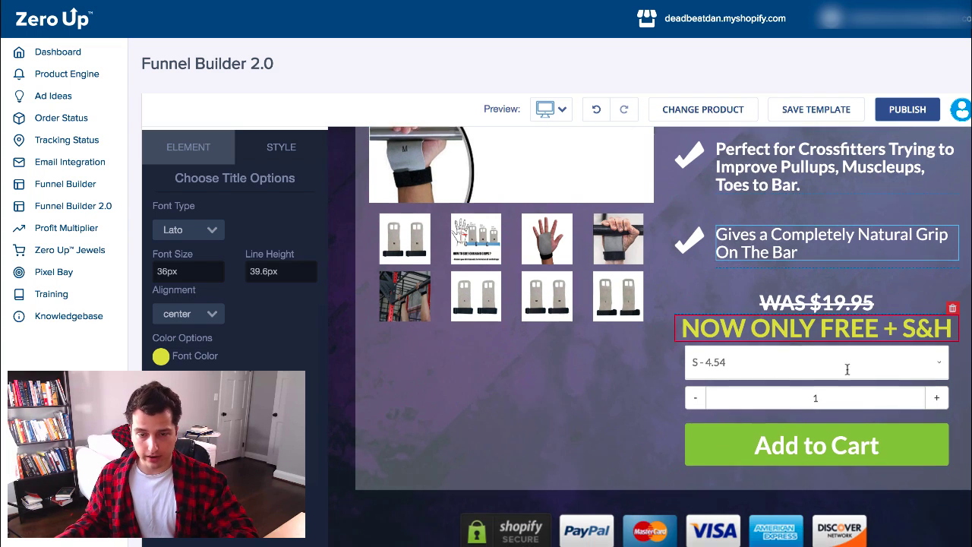
{"action": "scroll", "coordinate": [847, 369], "scroll_direction": "down", "scroll_amount": 1}
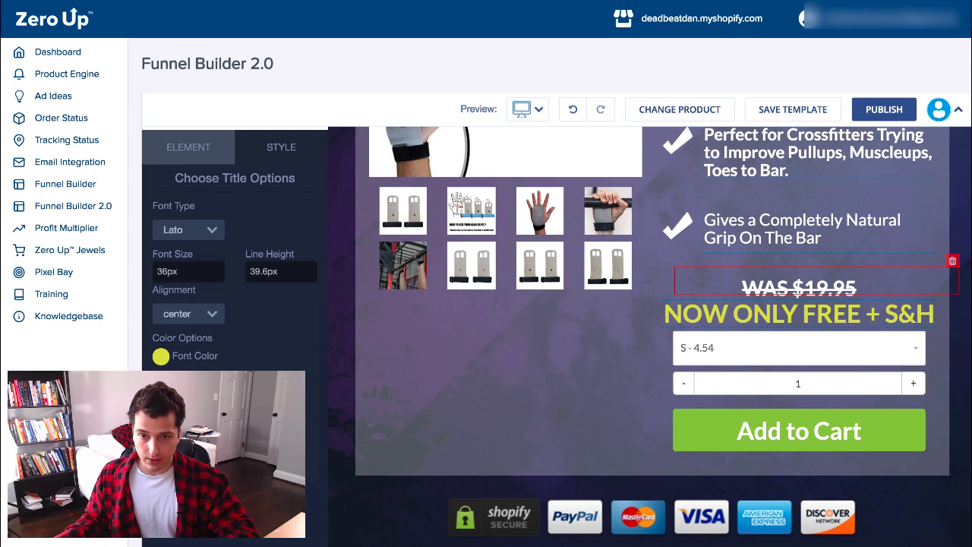
Review the Add to Cart button options, then publish the FREE Gymnastic Hand Grips page
{"action": "left_click", "coordinate": [833, 433]}
{"action": "left_click", "coordinate": [805, 382]}
{"action": "left_click", "coordinate": [879, 111]}
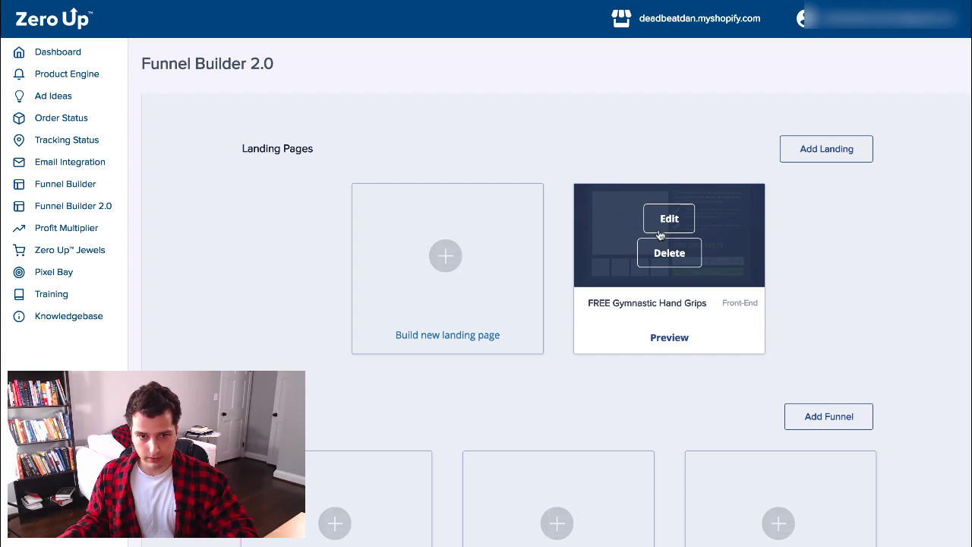
Preview the live hand-grip landing page in Shopify and add the S hand grip to the cart
{"action": "left_click", "coordinate": [680, 340]}
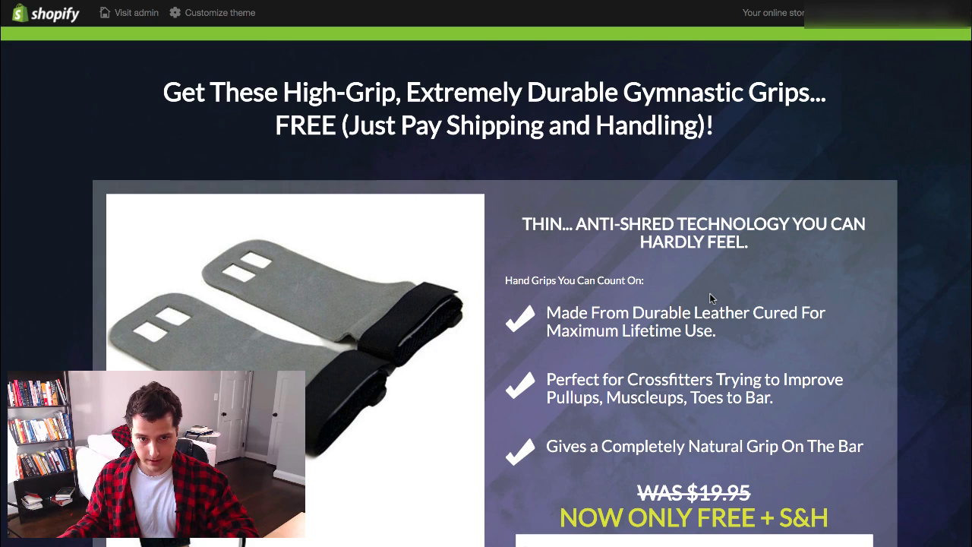
{"action": "scroll", "coordinate": [709, 298], "scroll_direction": "down", "scroll_amount": 2}
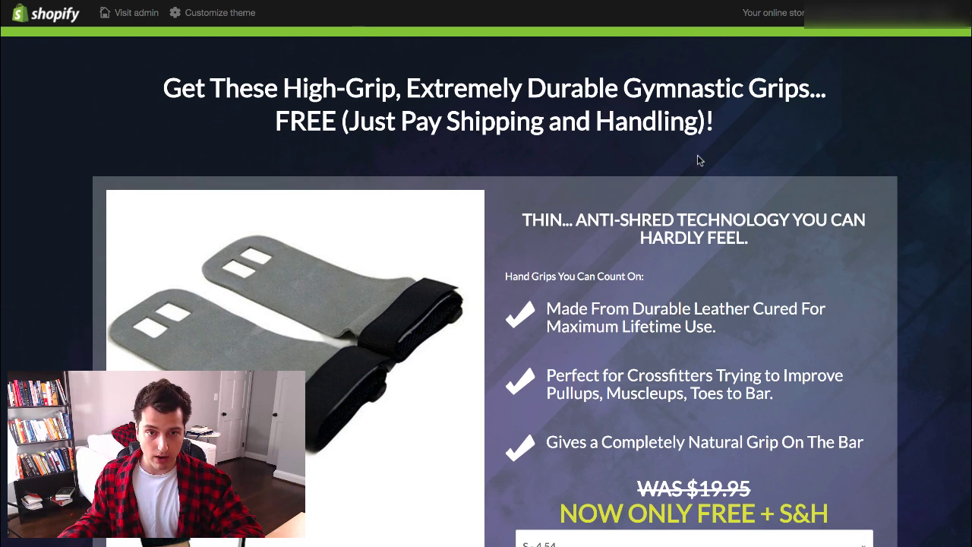
{"action": "scroll", "coordinate": [481, 162], "scroll_direction": "down", "scroll_amount": 4}
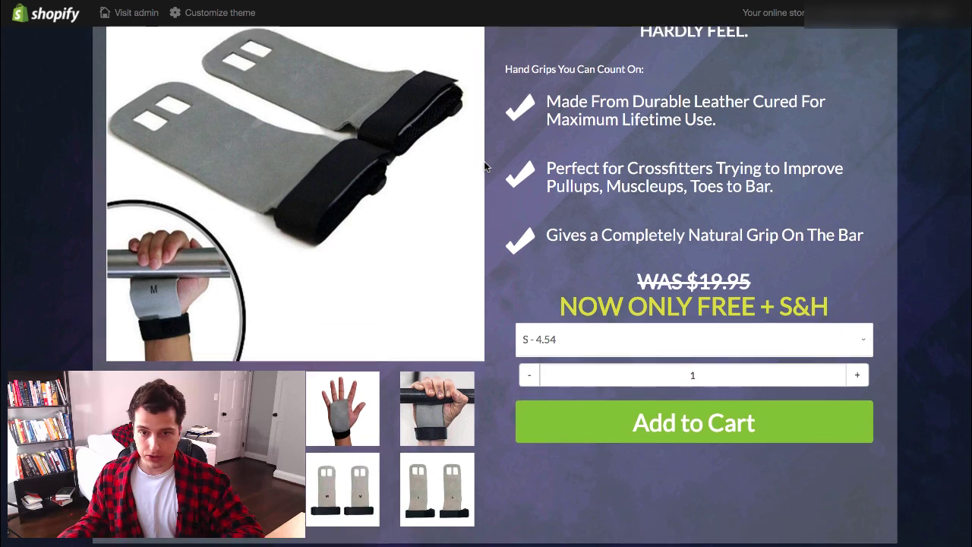
{"action": "left_click", "coordinate": [709, 366]}
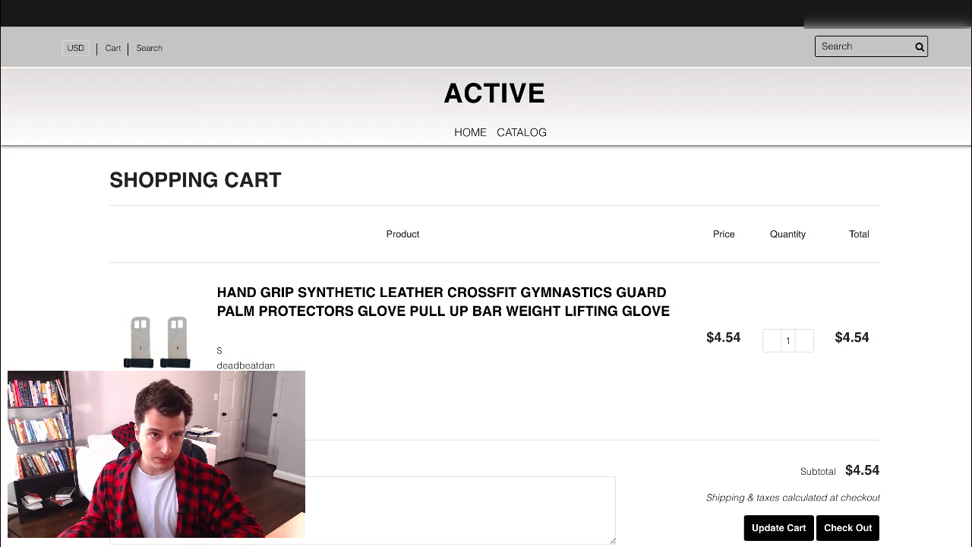
Confirm the cart holds the S hand grip at $4.54, then go back to the landing page
{"action": "scroll", "coordinate": [425, 228], "scroll_direction": "down", "scroll_amount": 1}
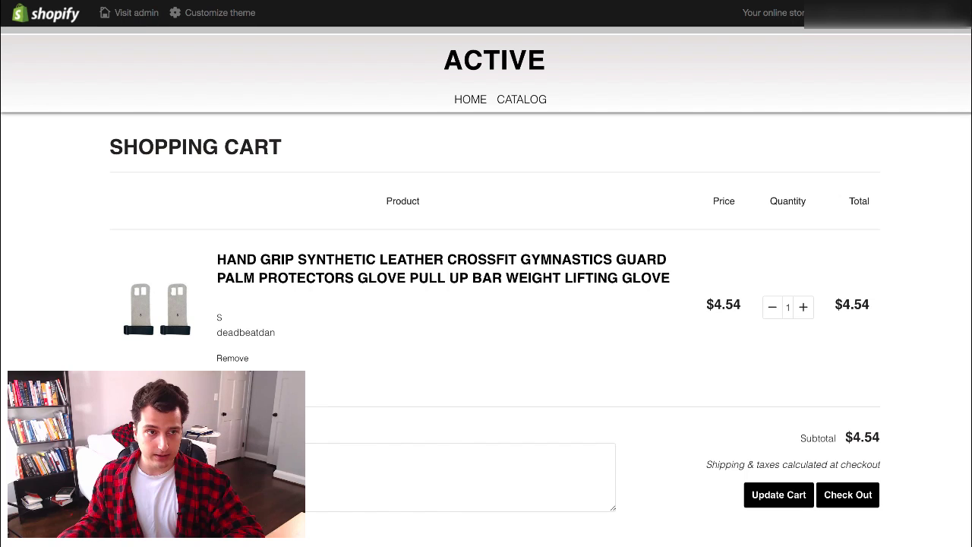
{"action": "key", "text": "alt+Left"}
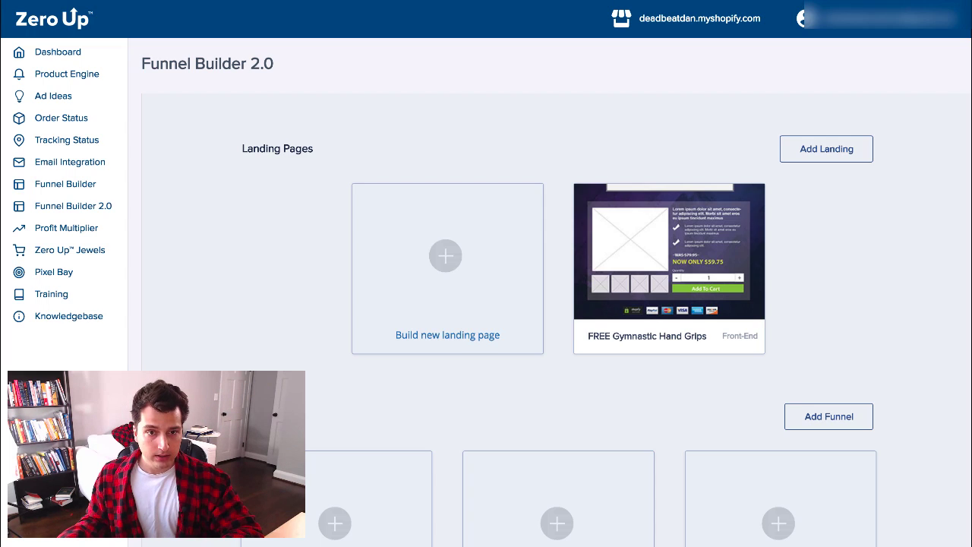
{"action": "scroll", "coordinate": [607, 380], "scroll_direction": "down", "scroll_amount": 3}
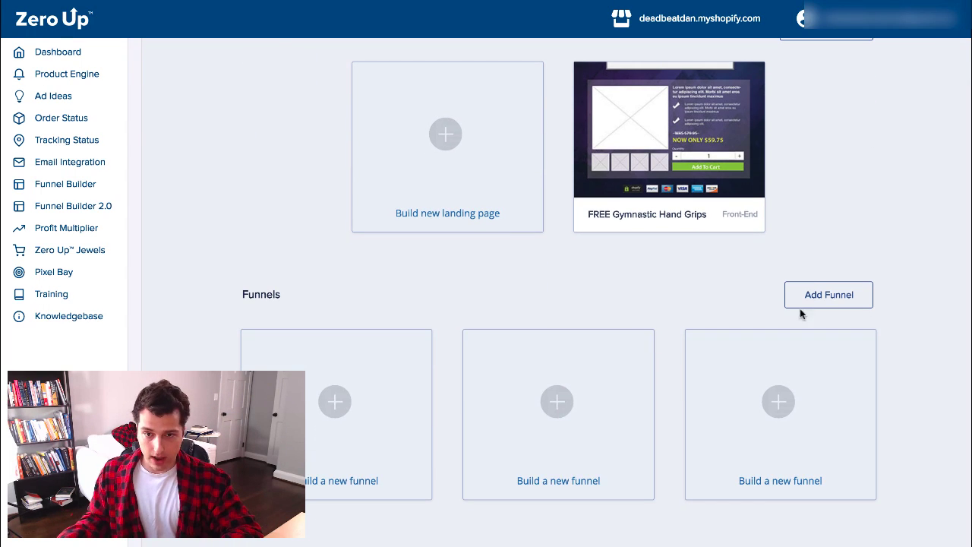
Start a new Zero Up landing page from the first template
{"action": "scroll", "coordinate": [456, 259], "scroll_direction": "up", "scroll_amount": 2}
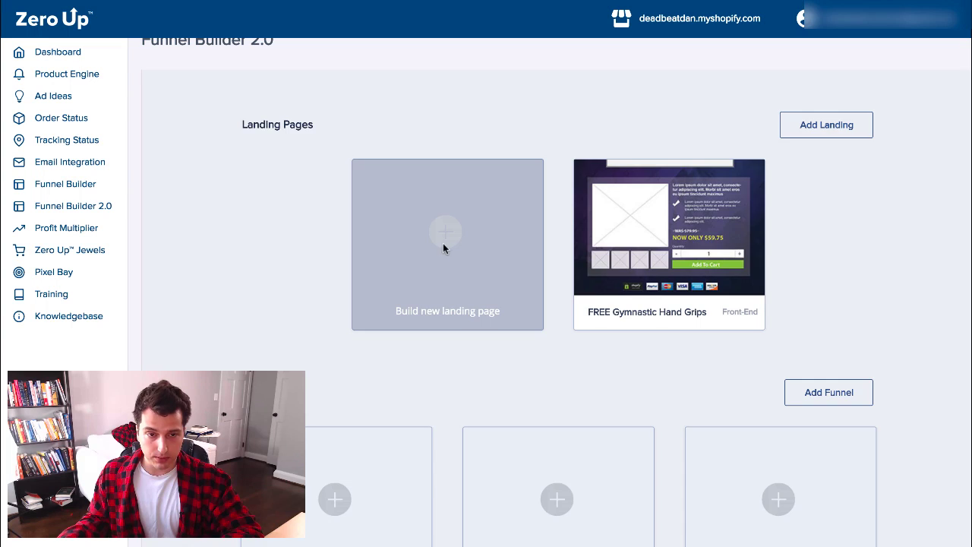
{"action": "left_click", "coordinate": [444, 244]}
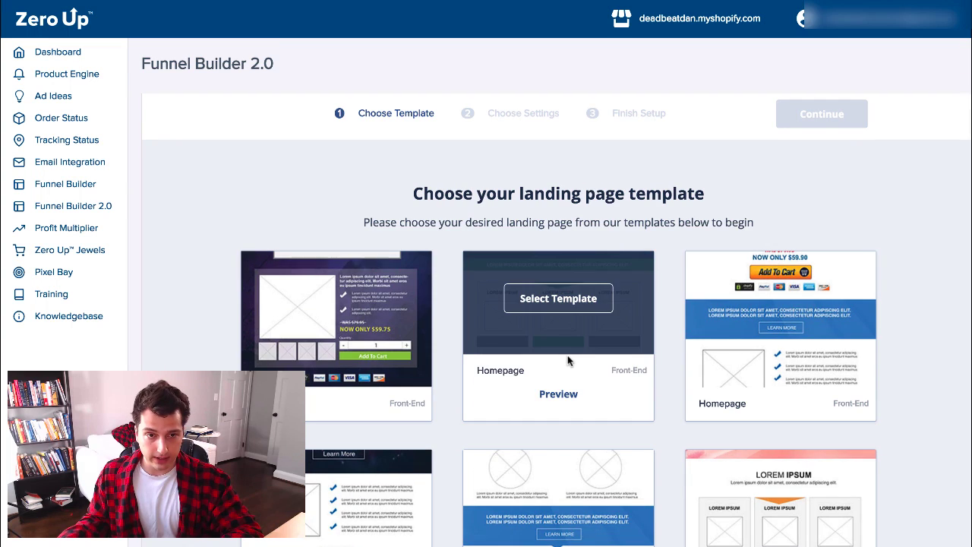
{"action": "left_click", "coordinate": [318, 300]}
{"action": "left_click", "coordinate": [823, 116]}
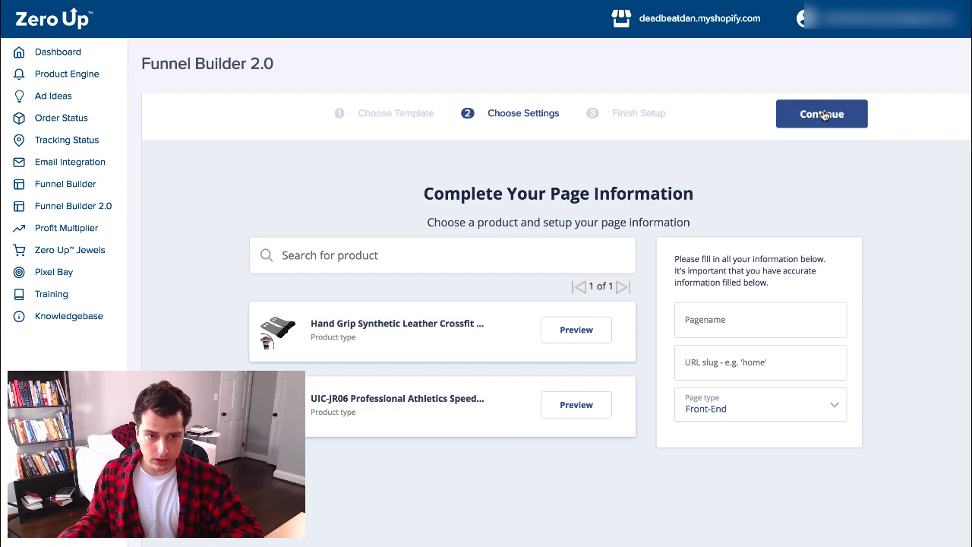
Choose the UIC-JR06 speed rope product, name it TopLine Speed Rope with slug SpeedRope, as an Upsell page
{"action": "left_click", "coordinate": [391, 410]}
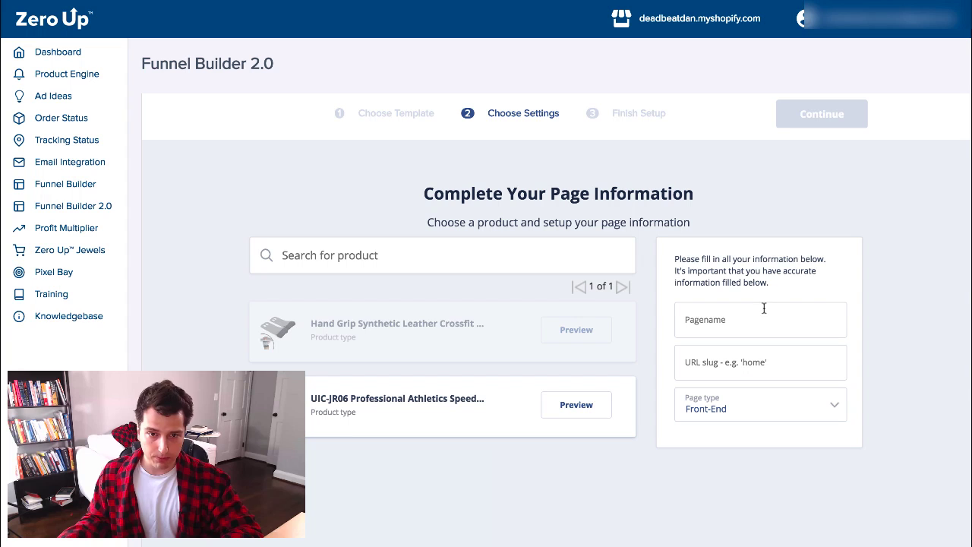
{"action": "type", "text": "Spee"}
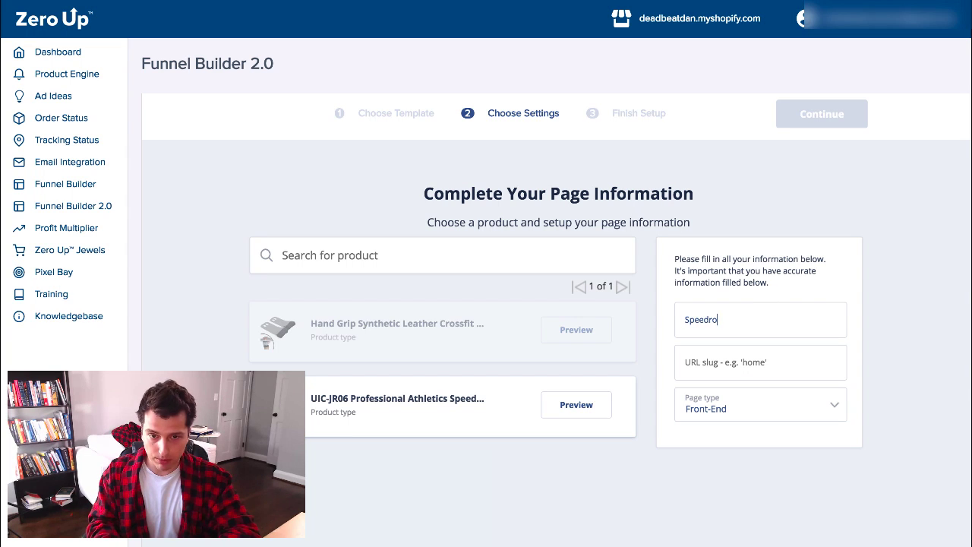
{"action": "type", "text": "dro"}
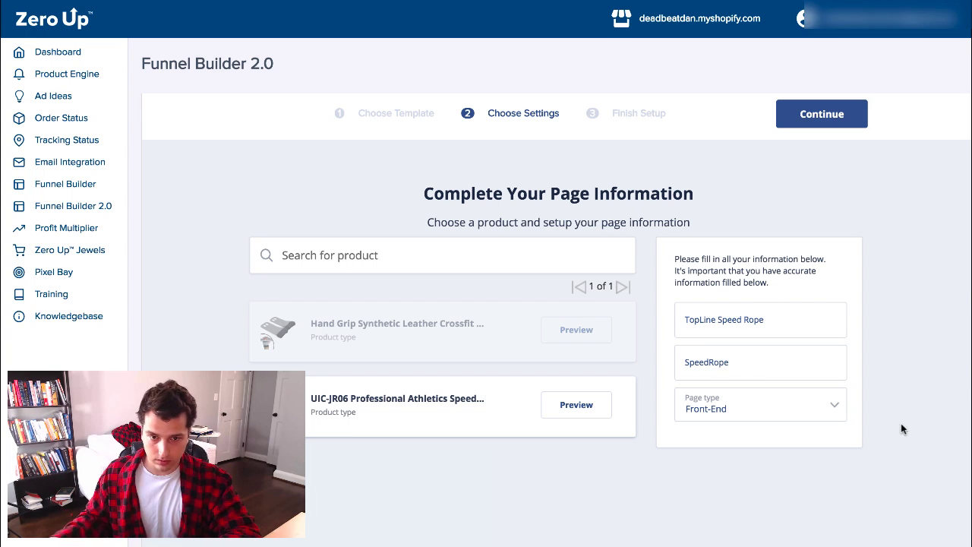
{"action": "left_click", "coordinate": [830, 404]}
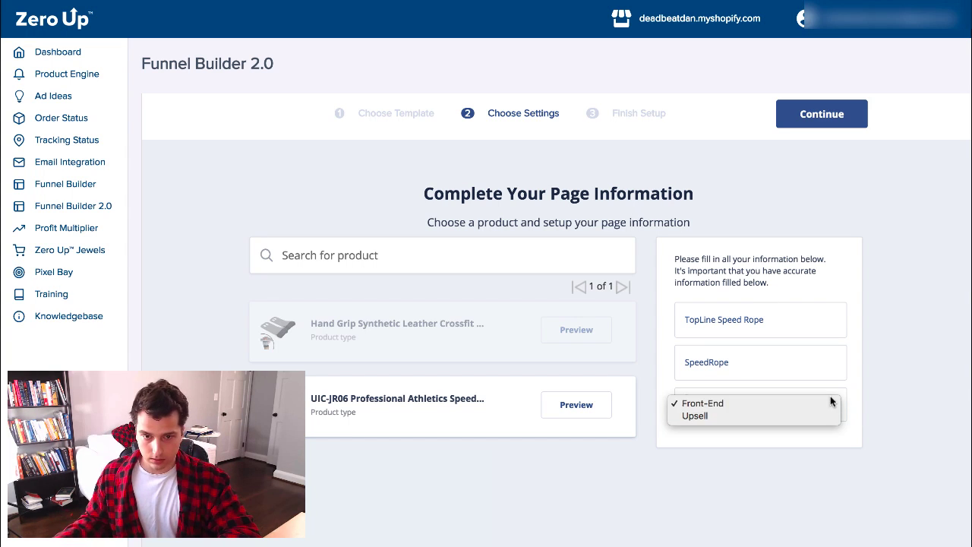
{"action": "left_click", "coordinate": [797, 416]}
{"action": "left_click", "coordinate": [806, 115]}
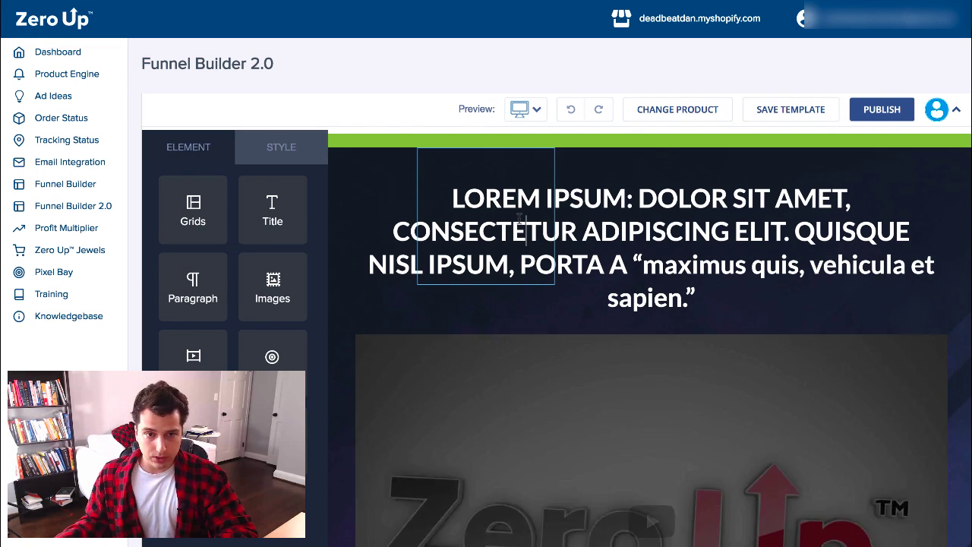
Replace the upsell page's placeholder title with "Awesome Jump Rope!"
{"action": "double_click", "coordinate": [519, 219]}
{"action": "triple_click", "coordinate": [519, 219]}
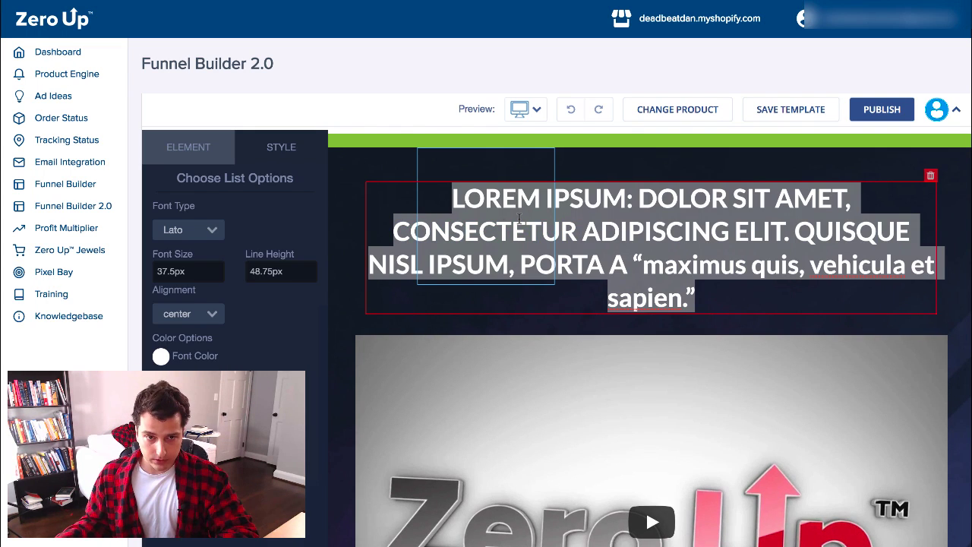
{"action": "left_click", "coordinate": [940, 332]}
{"action": "triple_click", "coordinate": [552, 245]}
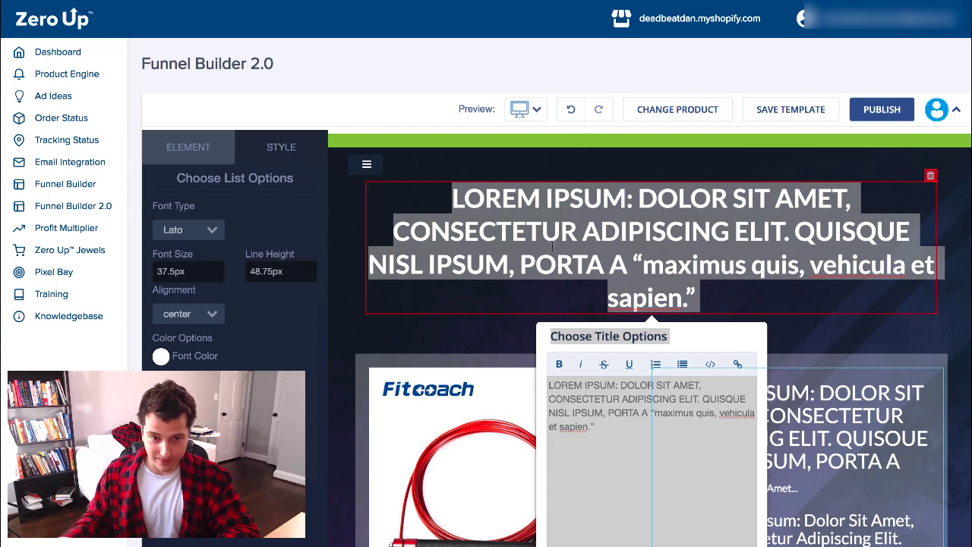
{"action": "left_click", "coordinate": [603, 434]}
{"action": "key", "text": "ctrl+a"}
{"action": "type", "text": "Awesome"}
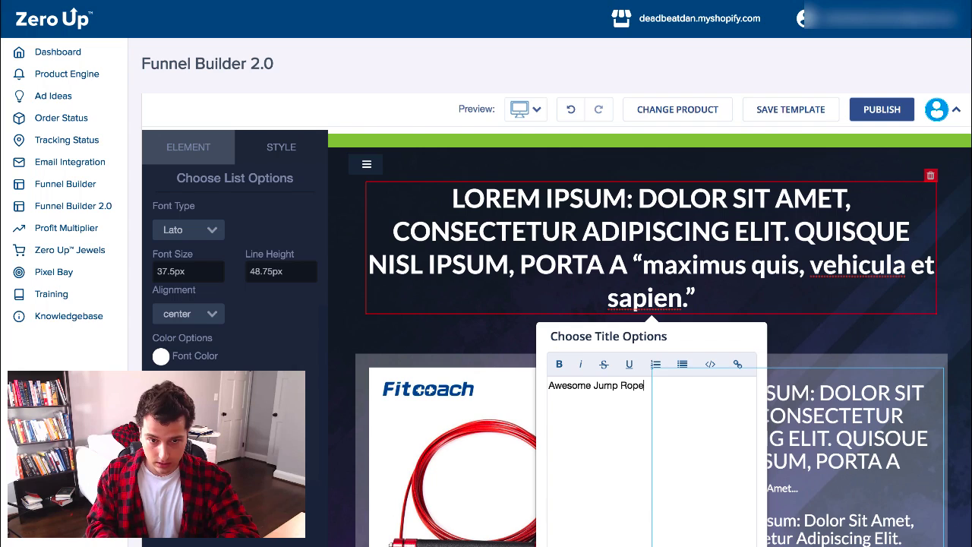
{"action": "left_click", "coordinate": [671, 200]}
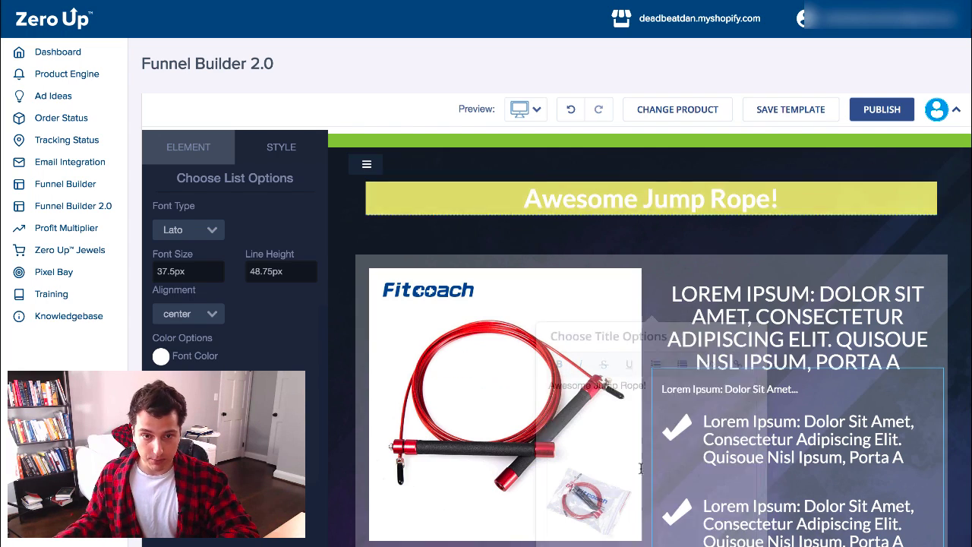
Publish the retitled TopLine Speed Rope upsell page
{"action": "scroll", "coordinate": [760, 319], "scroll_direction": "down", "scroll_amount": 5}
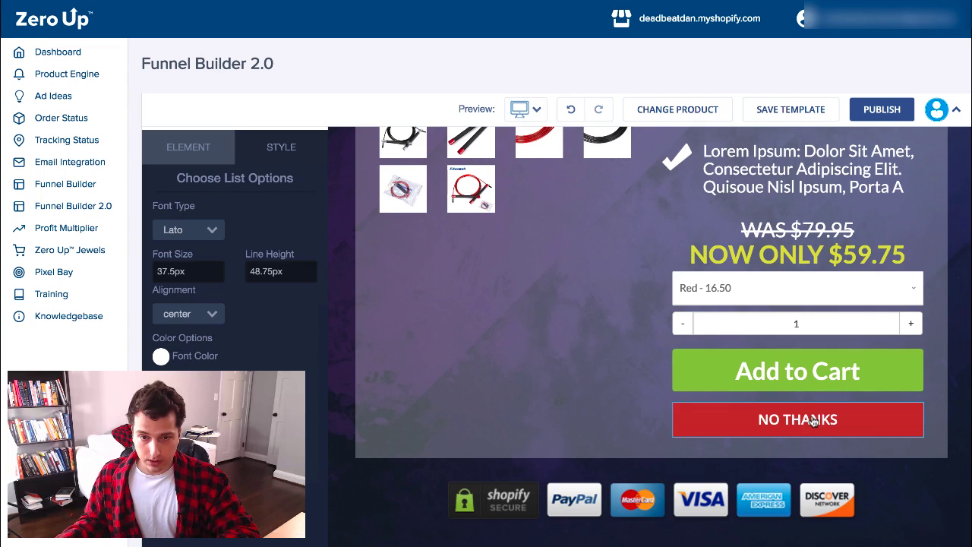
{"action": "scroll", "coordinate": [810, 416], "scroll_direction": "up", "scroll_amount": 5}
{"action": "left_click", "coordinate": [882, 110]}
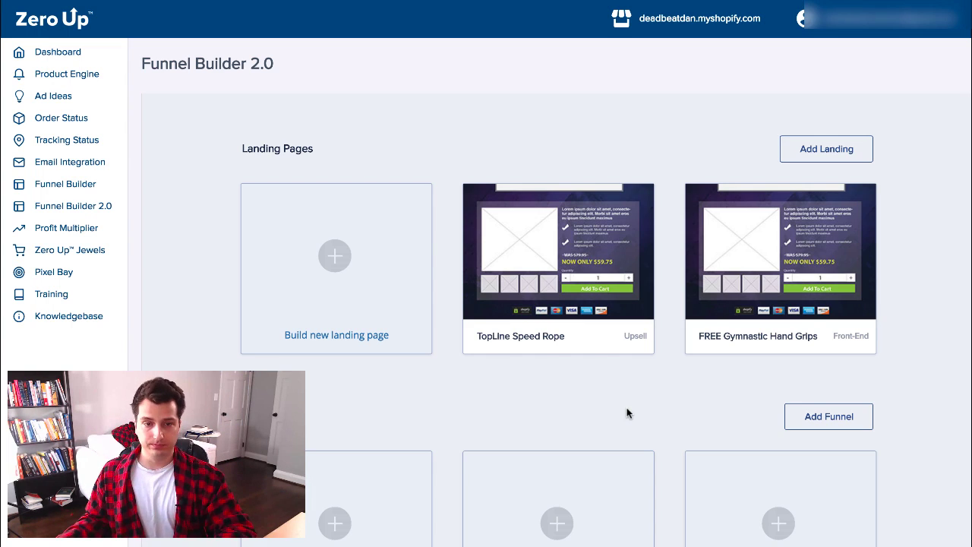
Create a new funnel named MainHandGripFunnel
{"action": "left_click", "coordinate": [288, 498]}
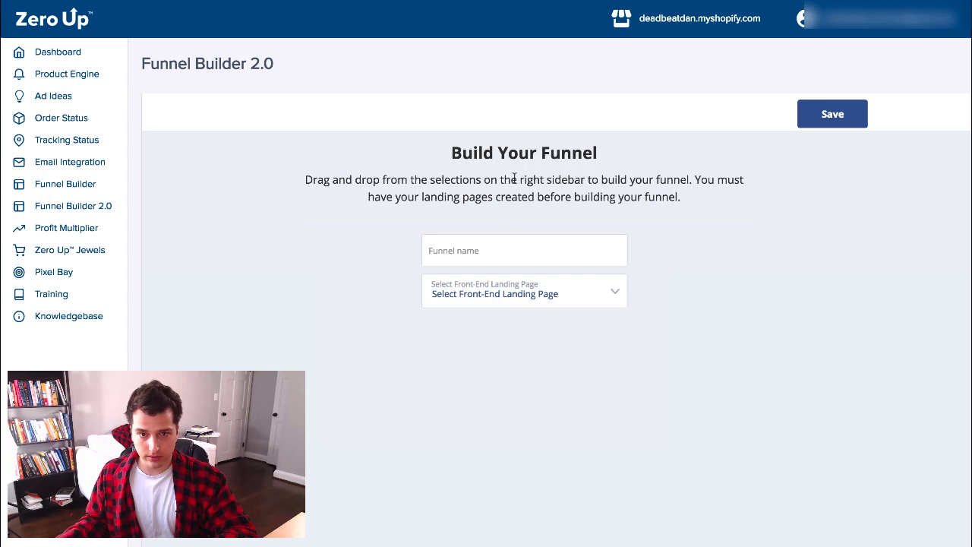
{"action": "type", "text": "MainC"}
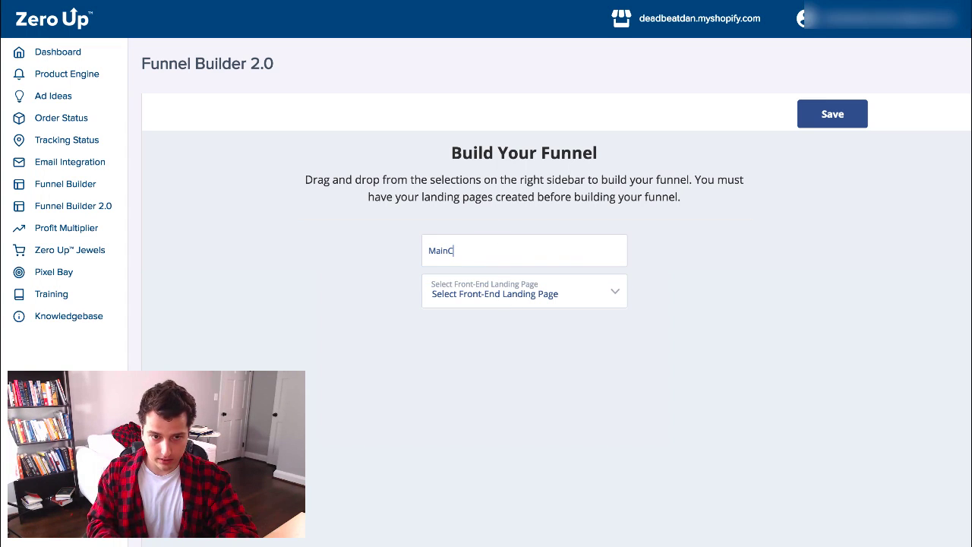
{"action": "key", "text": "BackSpace"}
{"action": "type", "text": "Cross"}
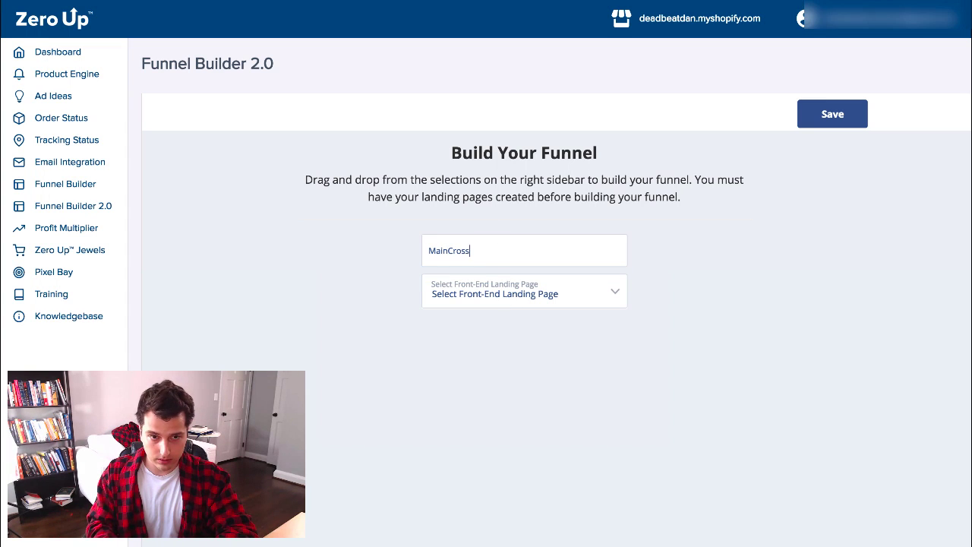
{"action": "key", "text": "BackSpace"}
{"action": "type", "text": "Ha"}
{"action": "key", "text": "BackSpace"}
{"action": "key", "text": "BackSpace"}
{"action": "type", "text": "HandGripFun"}
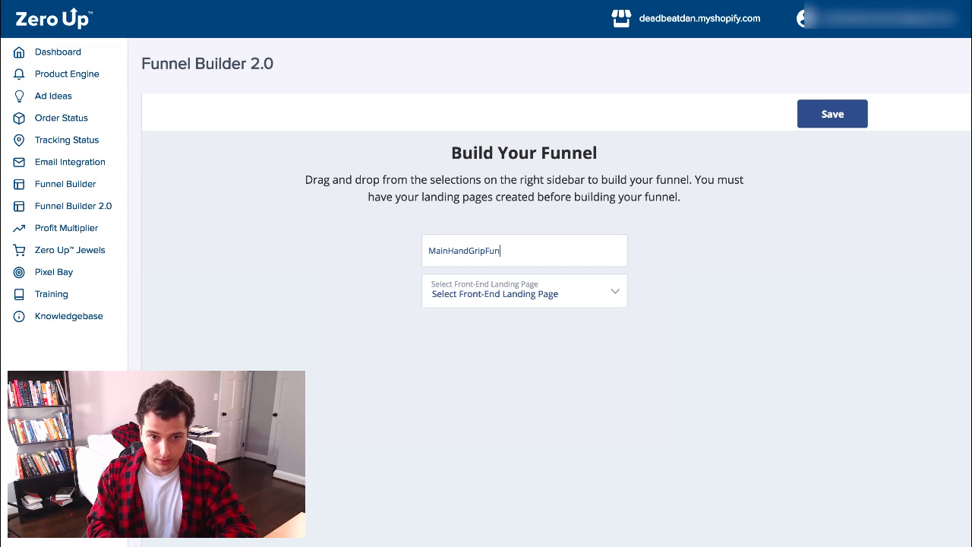
{"action": "type", "text": "nel"}
Set FREE Gymnastic Hand Grips as the front-end page, followed by a Checkout step
{"action": "left_click", "coordinate": [520, 297]}
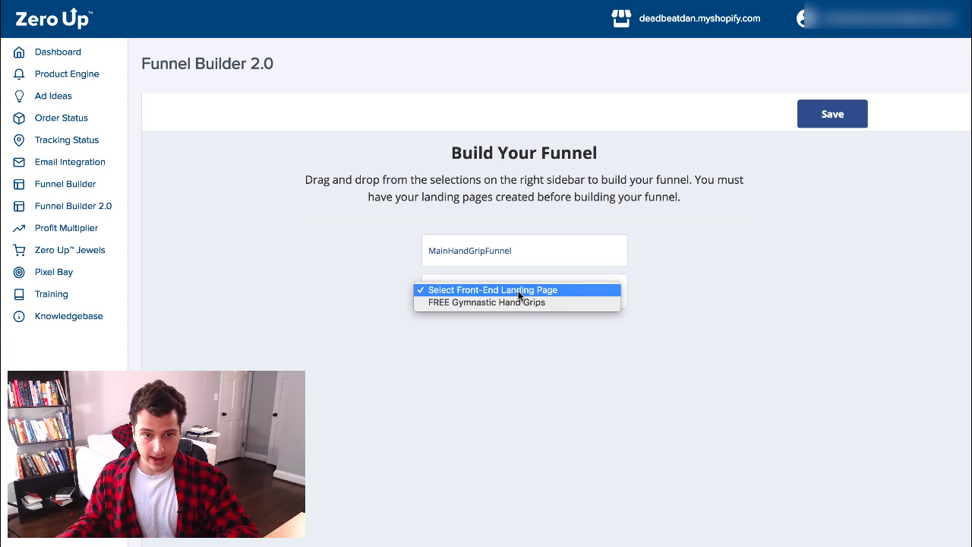
{"action": "left_click", "coordinate": [515, 302]}
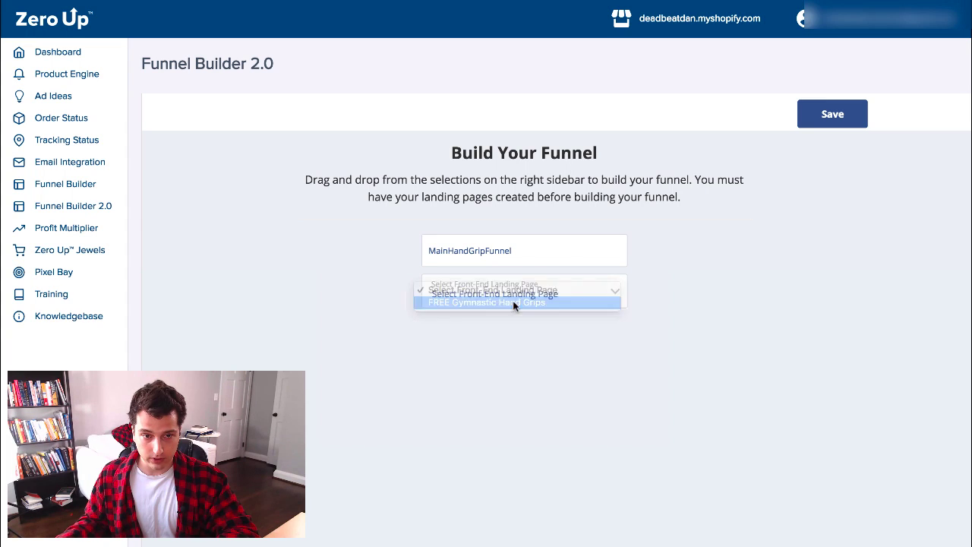
{"action": "left_click", "coordinate": [541, 355]}
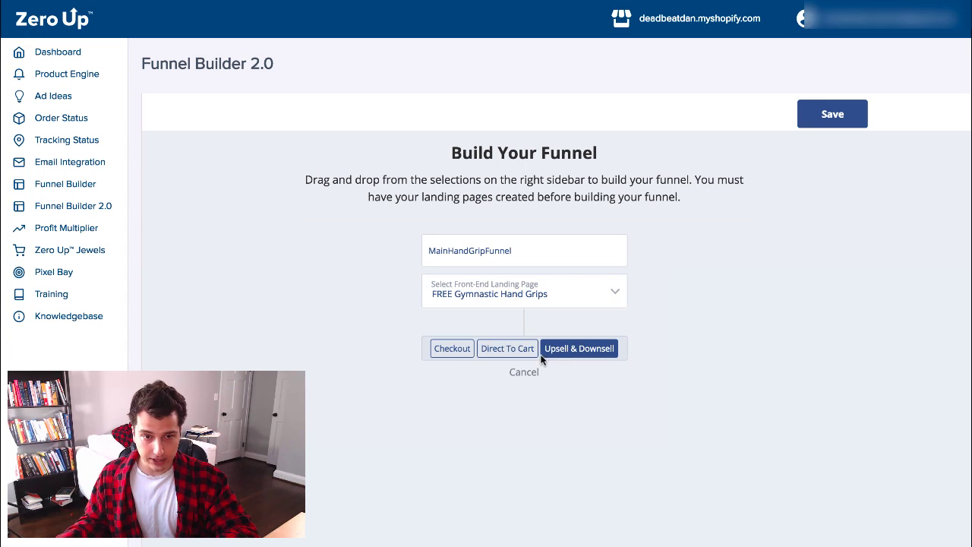
{"action": "left_click", "coordinate": [450, 348]}
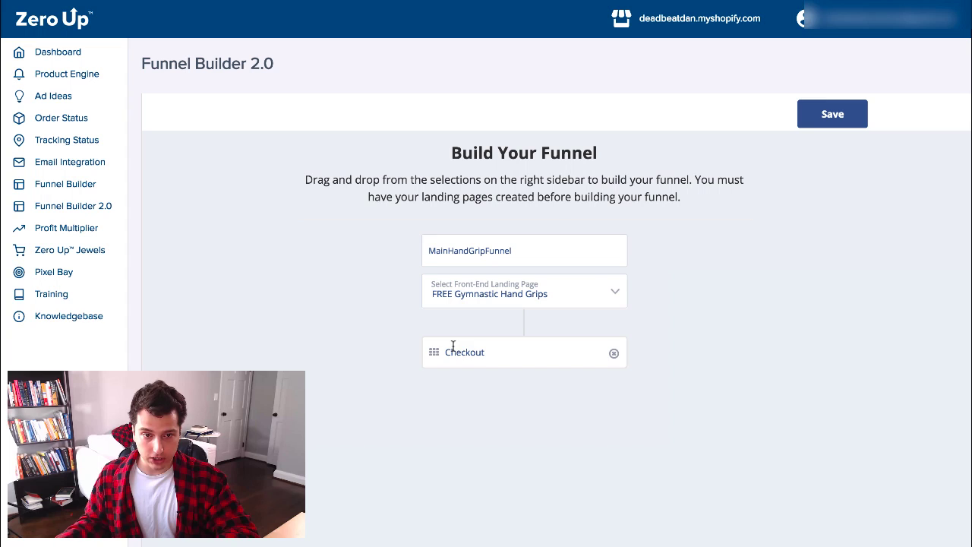
Replace the Checkout step with a TopLine Speed Rope upsell after the landing page
{"action": "left_click", "coordinate": [614, 355]}
{"action": "left_click", "coordinate": [575, 344]}
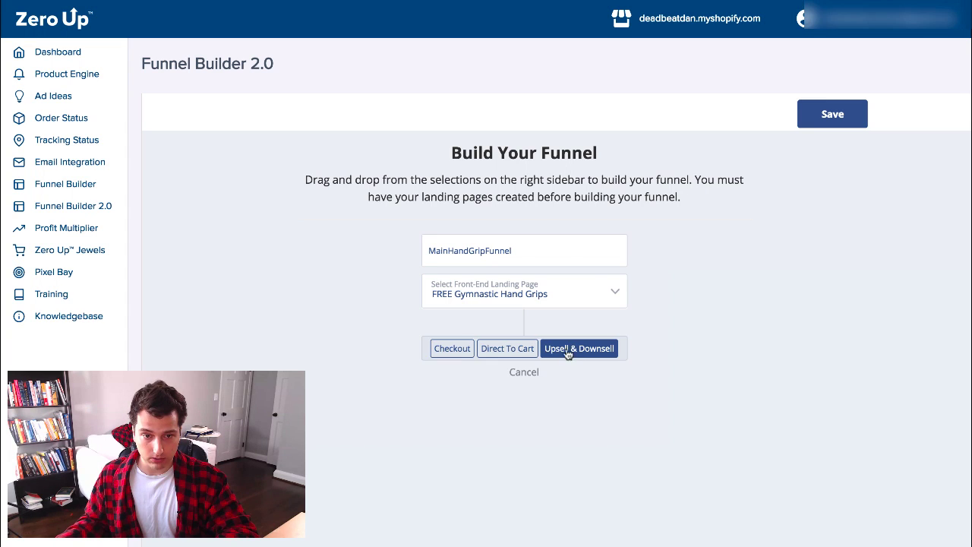
{"action": "left_click", "coordinate": [570, 348]}
{"action": "left_click", "coordinate": [571, 357]}
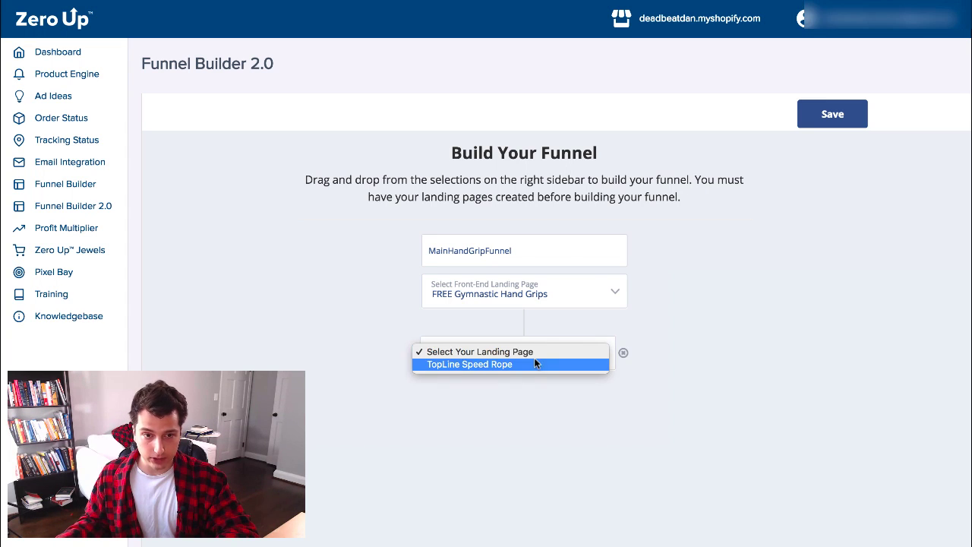
{"action": "left_click", "coordinate": [534, 364]}
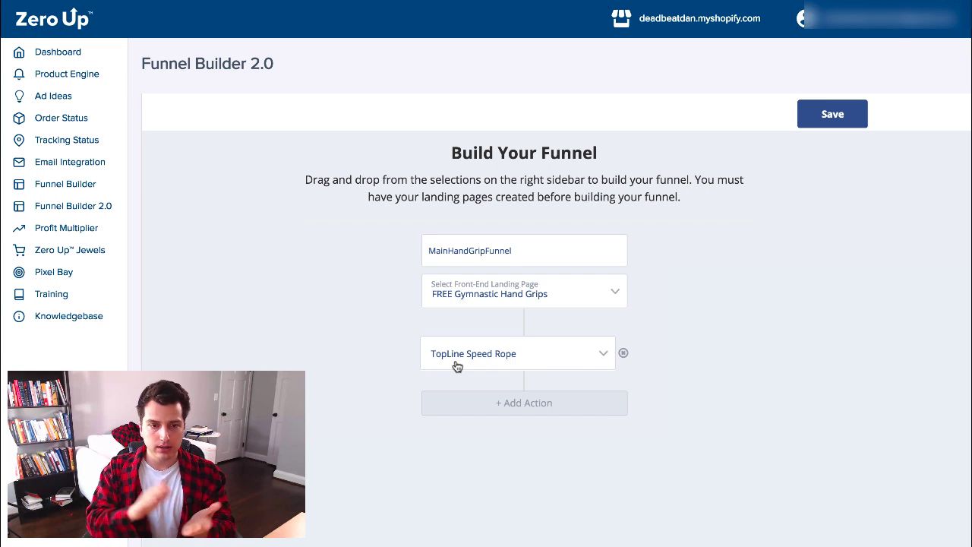
Add a Checkout step after the upsell and save the funnel
{"action": "left_click", "coordinate": [501, 407]}
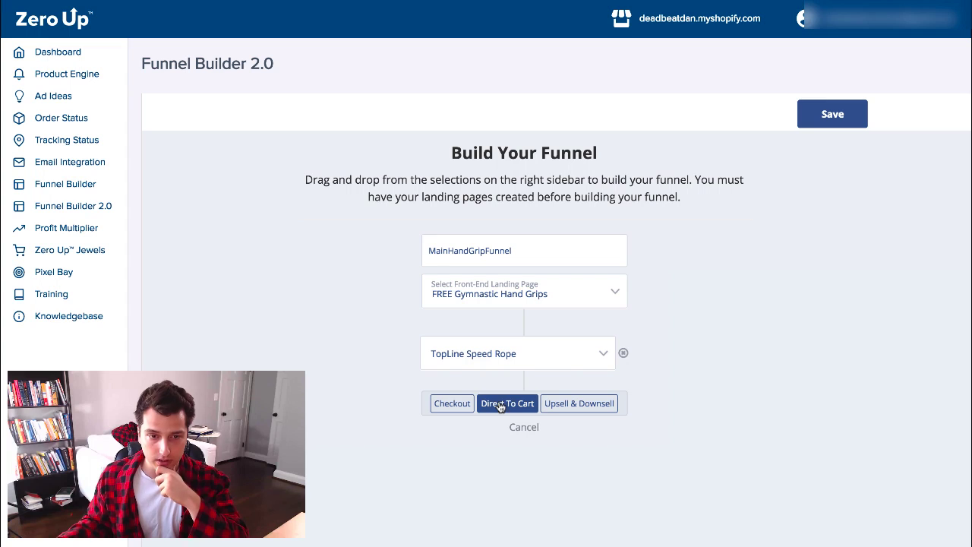
{"action": "left_click", "coordinate": [453, 403]}
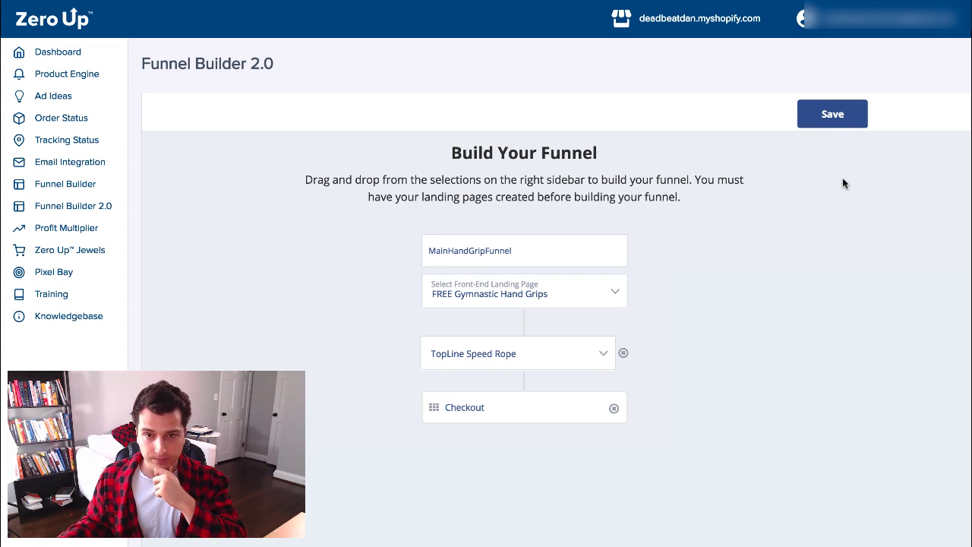
{"action": "left_click", "coordinate": [833, 115]}
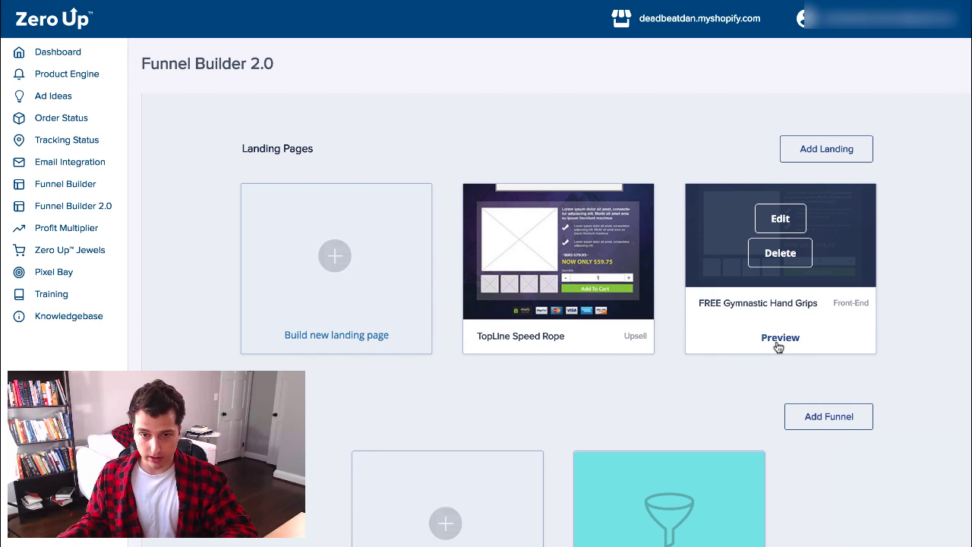
Preview the FREE Gymnastic Hand Grips page live and add the grips to the cart, reaching the $59.75 upsell
{"action": "left_click", "coordinate": [779, 340]}
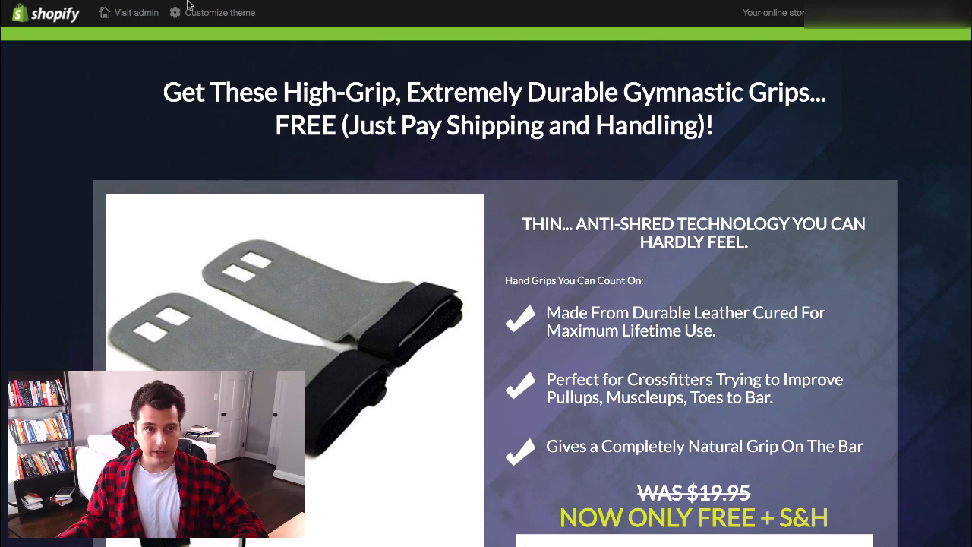
{"action": "key", "text": "ctrl+w"}
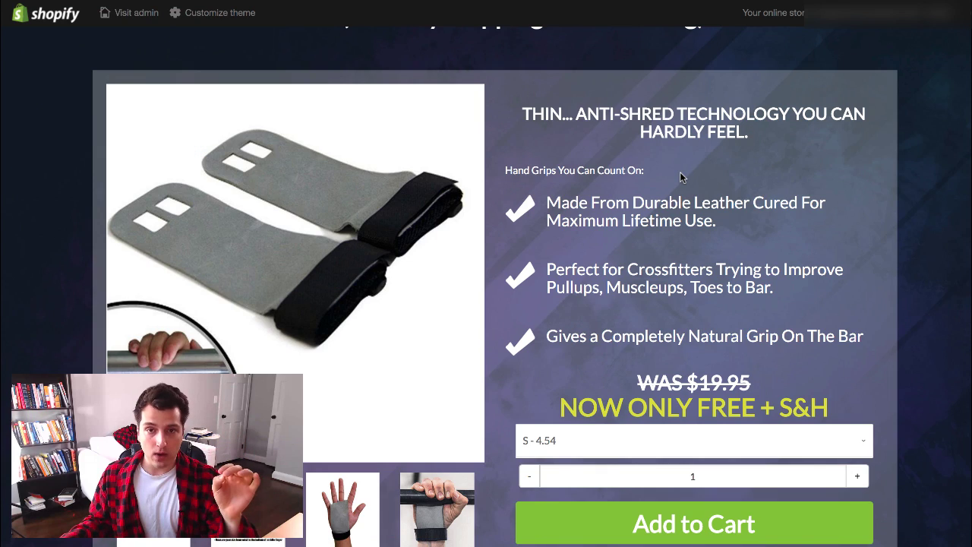
{"action": "scroll", "coordinate": [681, 176], "scroll_direction": "up", "scroll_amount": 3}
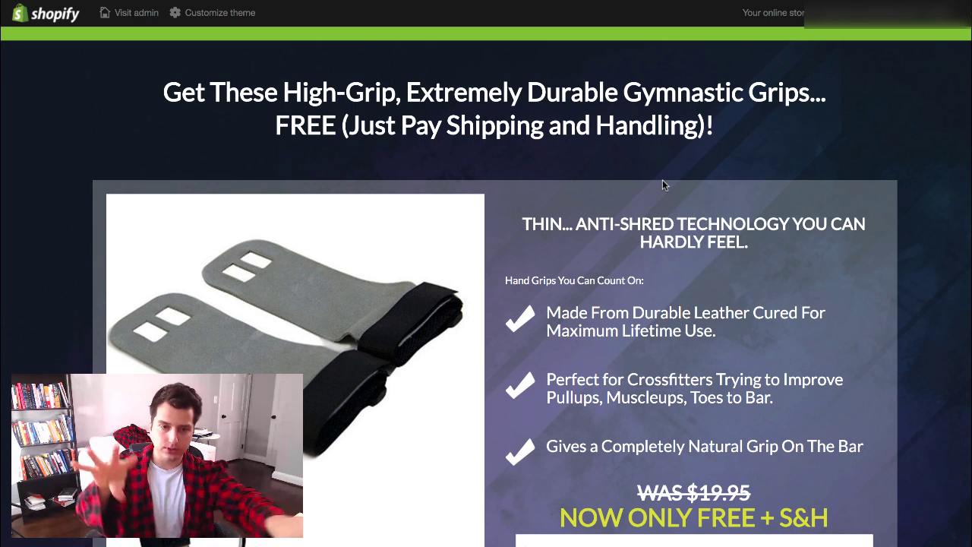
{"action": "scroll", "coordinate": [596, 289], "scroll_direction": "down", "scroll_amount": 5}
{"action": "scroll", "coordinate": [596, 289], "scroll_direction": "down", "scroll_amount": 1}
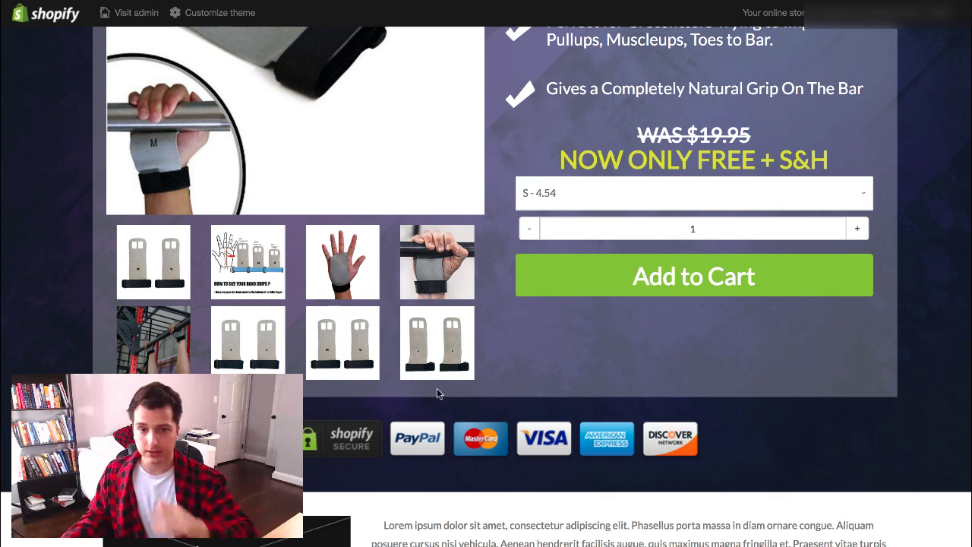
{"action": "left_click", "coordinate": [676, 281]}
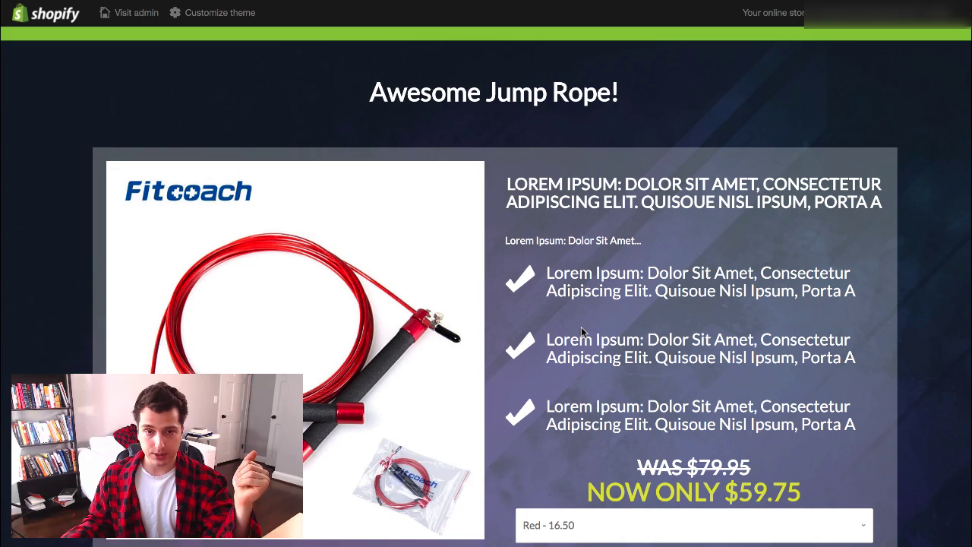
Review the Awesome Jump Rope! upsell page, then open Zero Up's Order Status > Tracking Status page
{"action": "scroll", "coordinate": [581, 327], "scroll_direction": "down", "scroll_amount": 2}
{"action": "scroll", "coordinate": [581, 328], "scroll_direction": "down", "scroll_amount": 5}
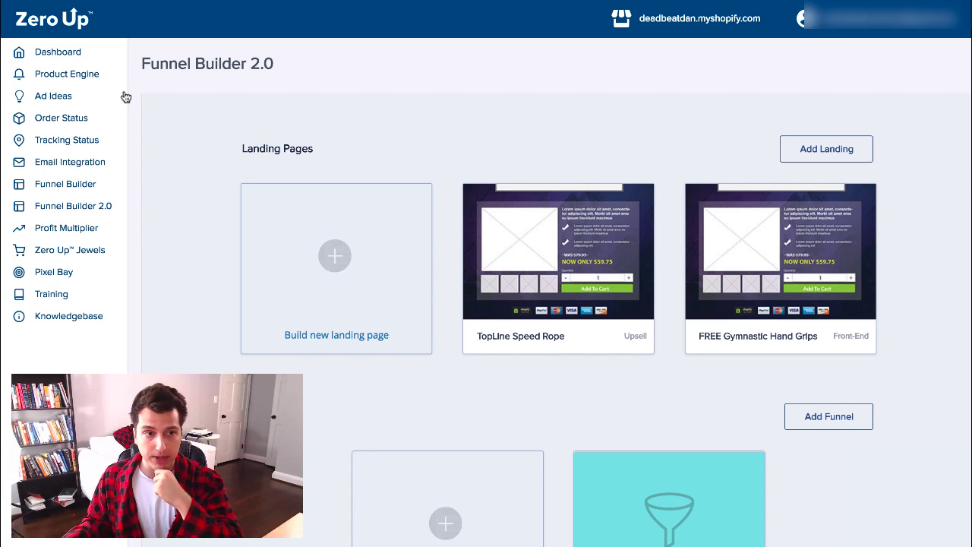
{"action": "left_click", "coordinate": [65, 121]}
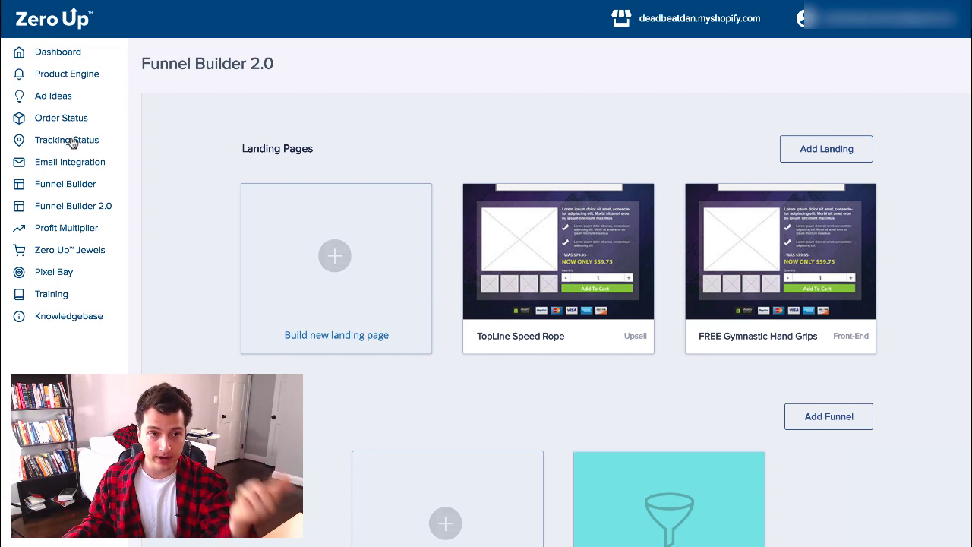
{"action": "left_click", "coordinate": [71, 142]}
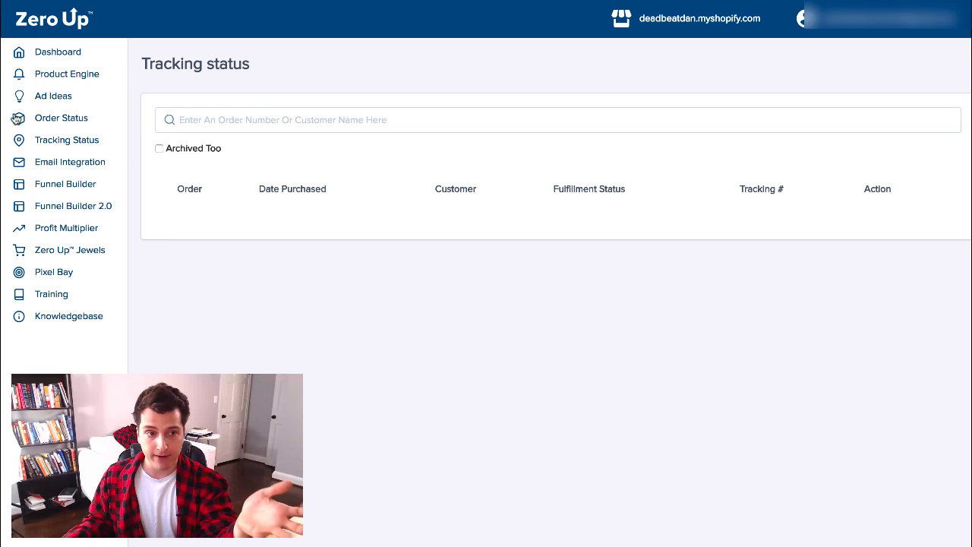